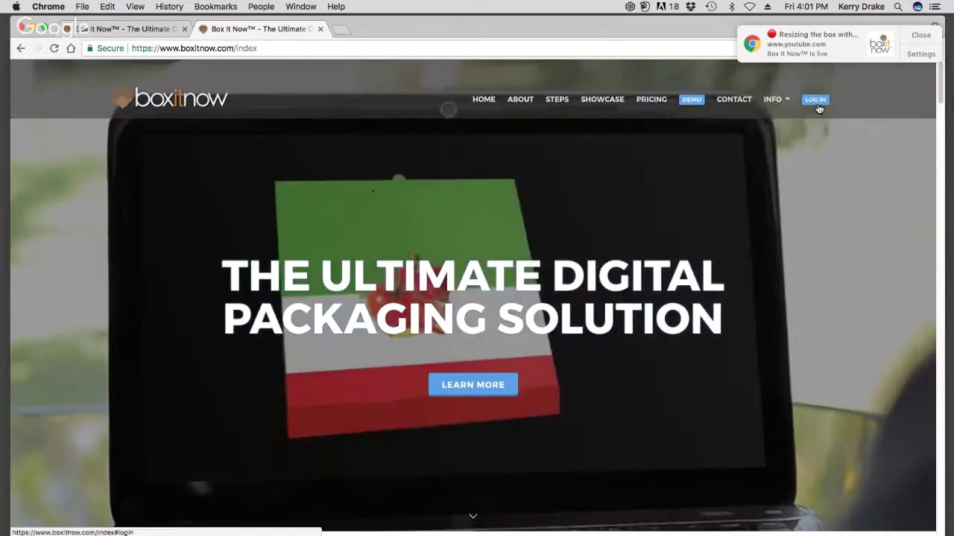
- Log in to the Box It Now site with the saved account credentials
click(815, 104)
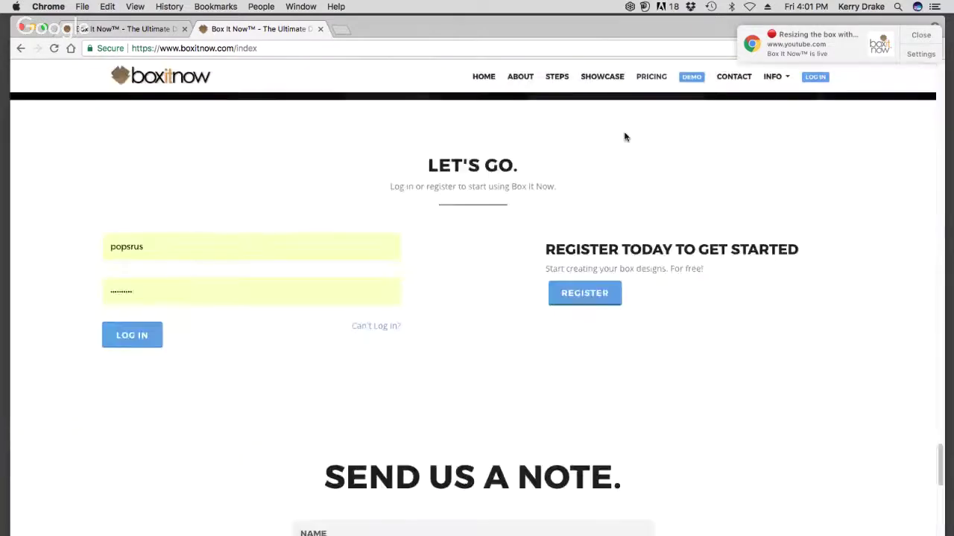
click(144, 326)
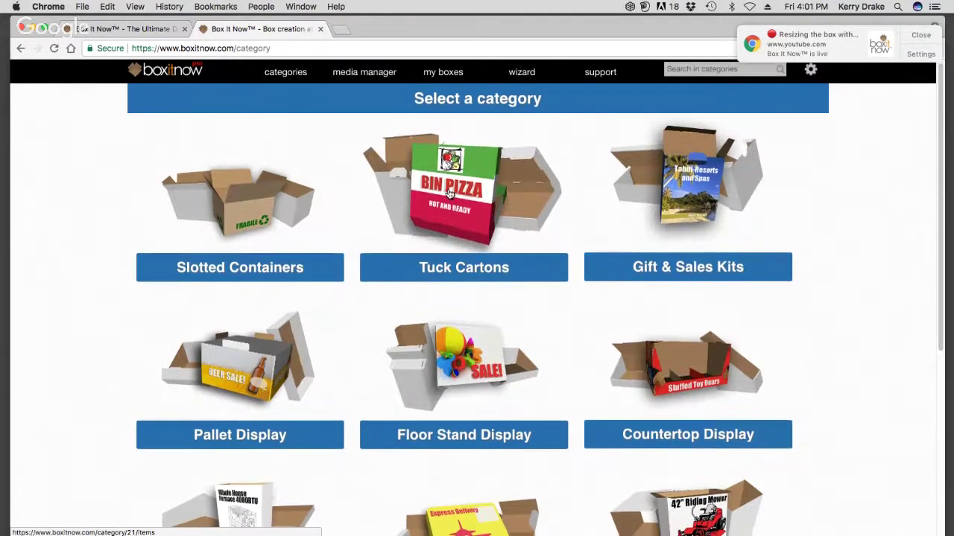
- Look through all the box categories on the category selection page, from Slotted Containers to Partitions
scroll(451, 198, down, 5)
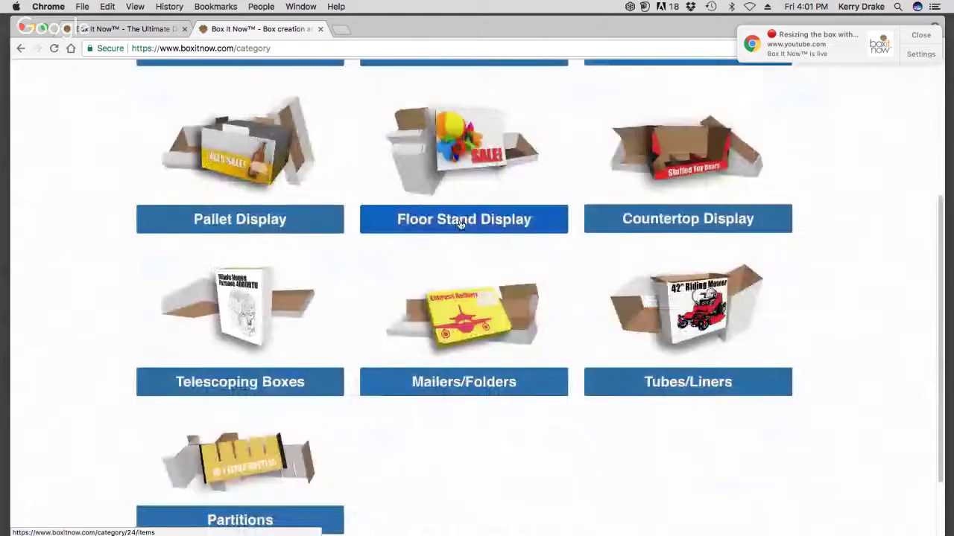
scroll(461, 225, down, 2)
scroll(280, 218, up, 7)
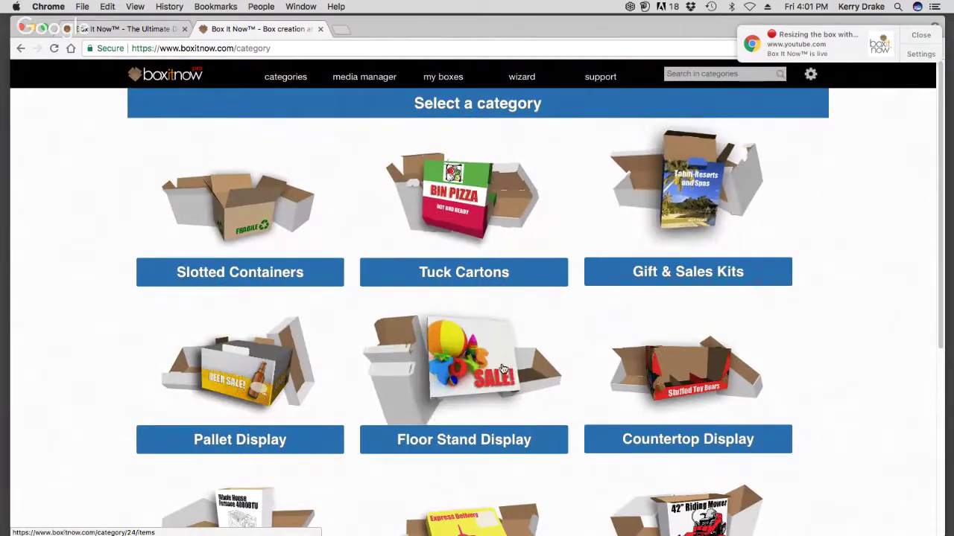
scroll(503, 368, down, 1)
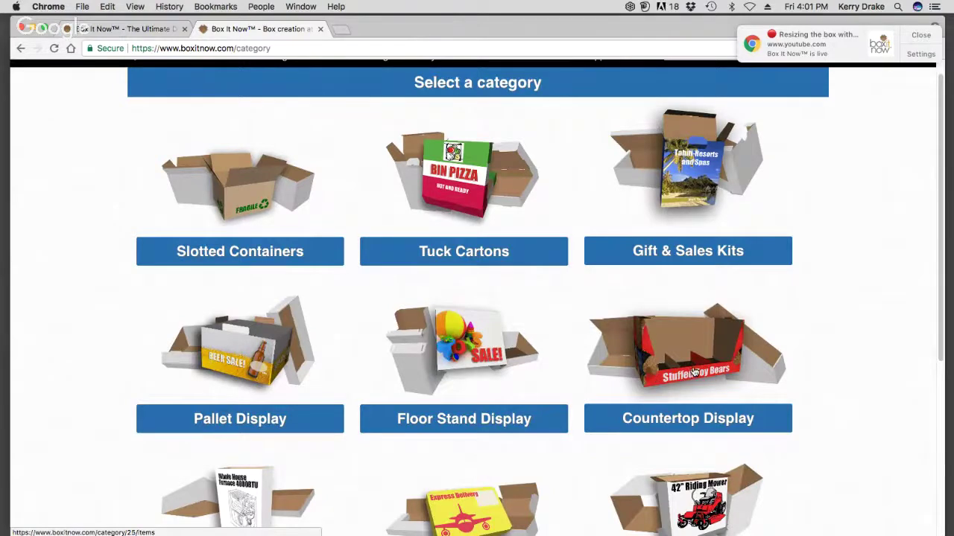
scroll(694, 369, down, 3)
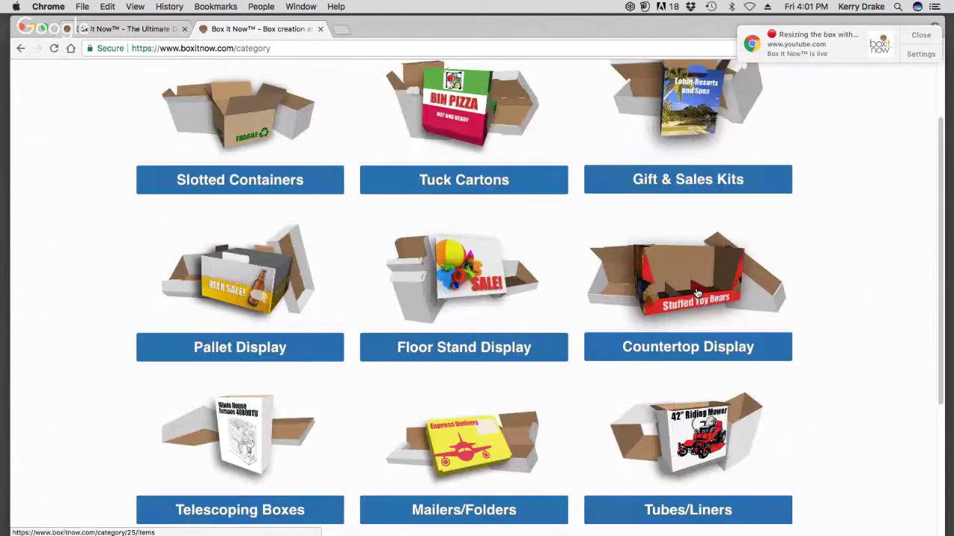
scroll(398, 516, down, 4)
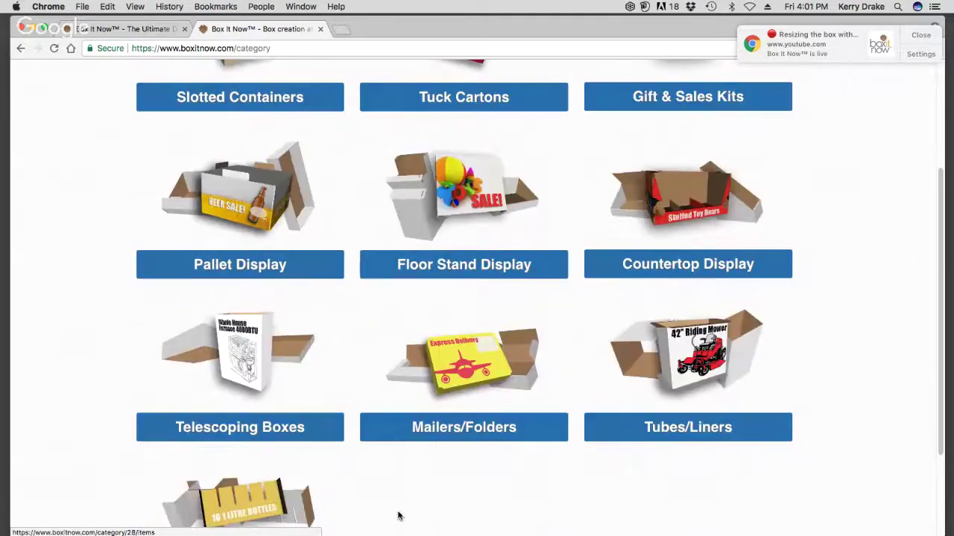
scroll(447, 462, down, 5)
scroll(537, 430, up, 12)
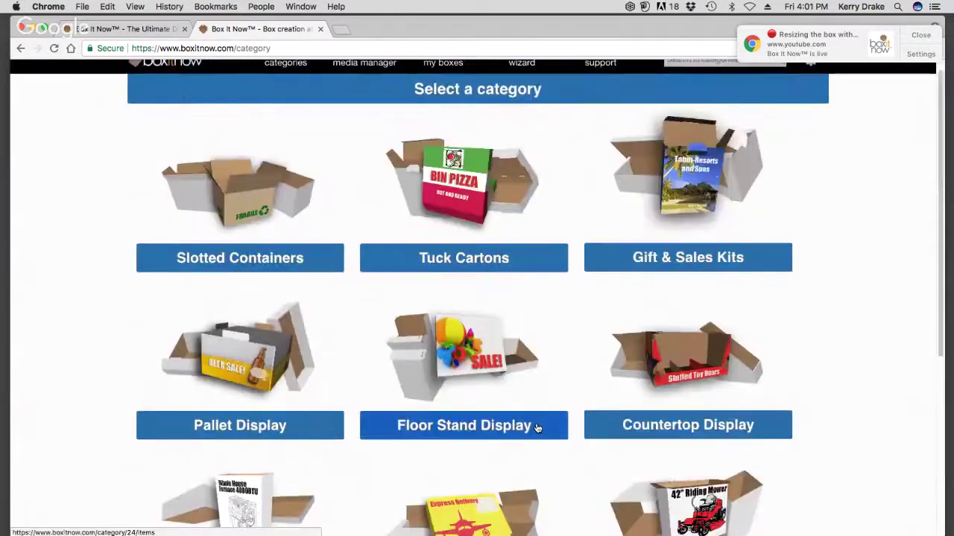
scroll(538, 425, down, 3)
scroll(804, 307, up, 3)
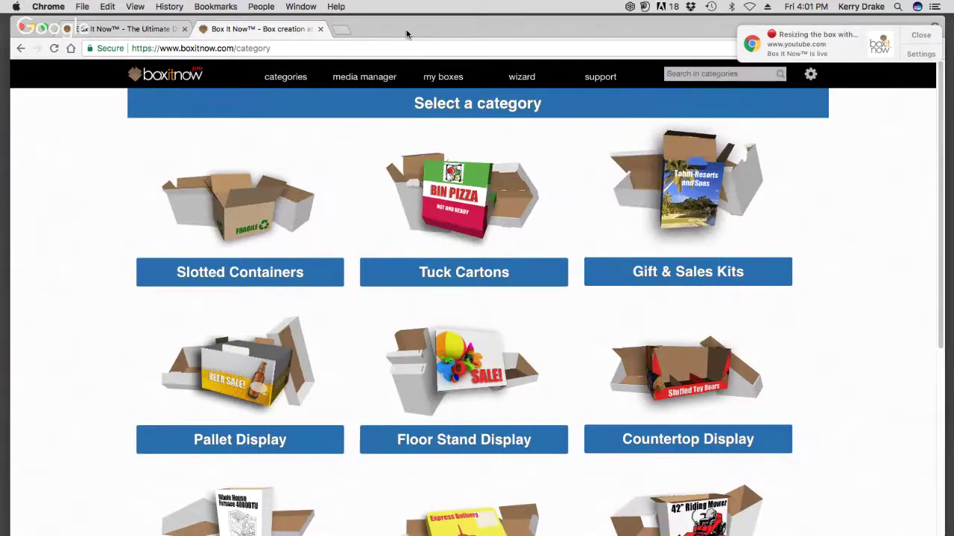
- Try to open the Tuck Cartons category, and close its browser tab
click(441, 195)
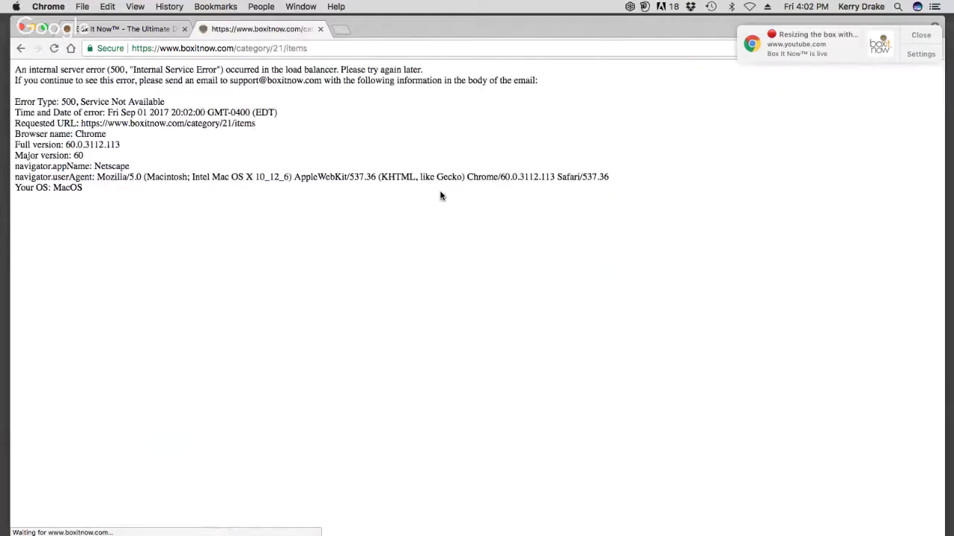
click(320, 30)
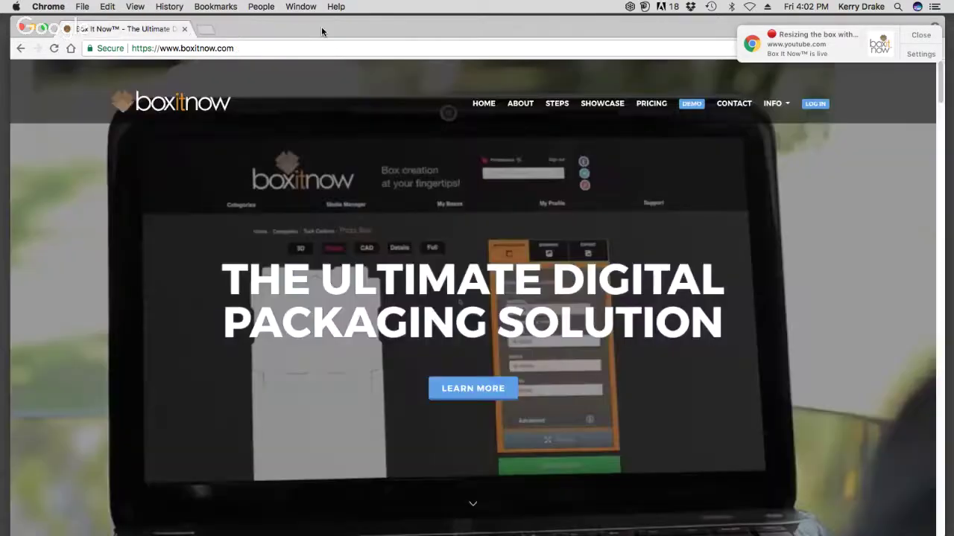
- Log in again from the remaining Box It Now home page with the saved credentials and open the Tuck Cartons category
click(246, 48)
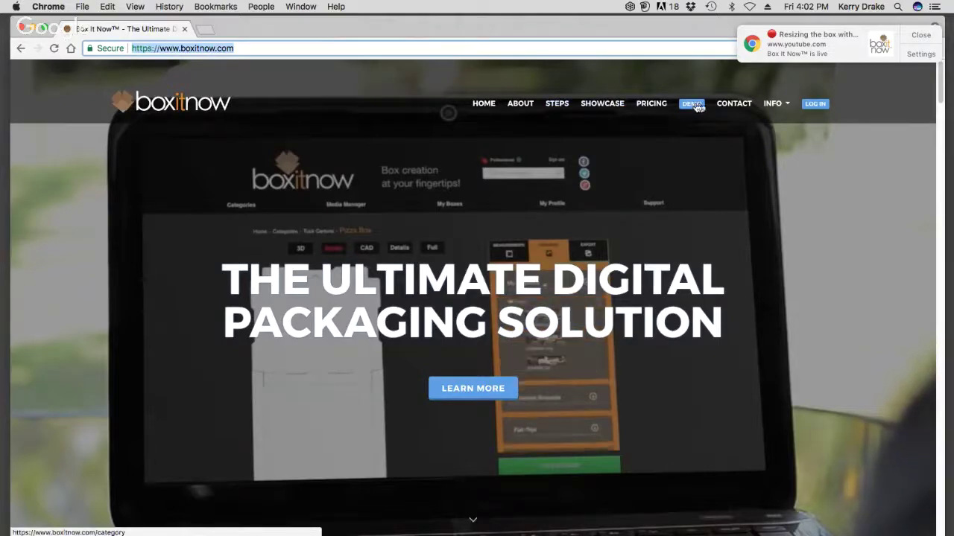
click(816, 104)
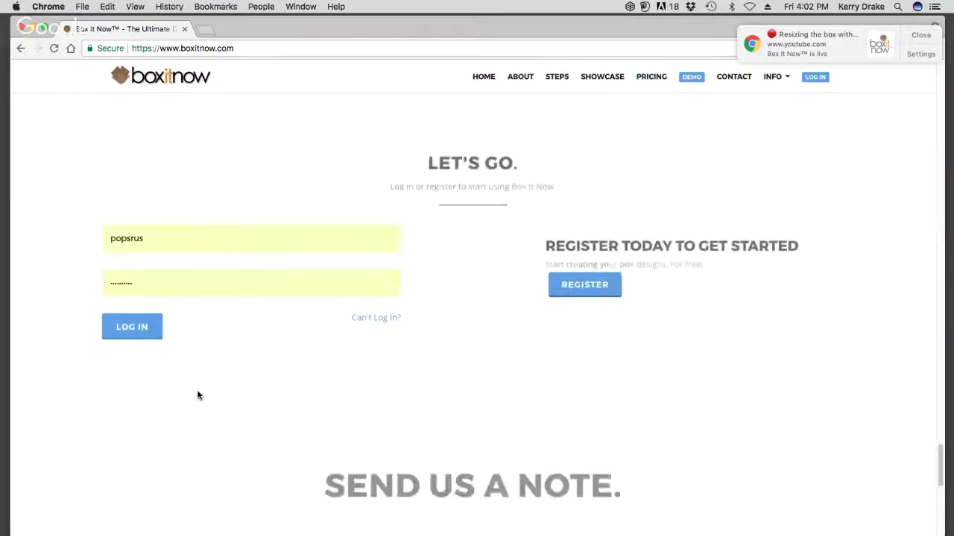
click(142, 328)
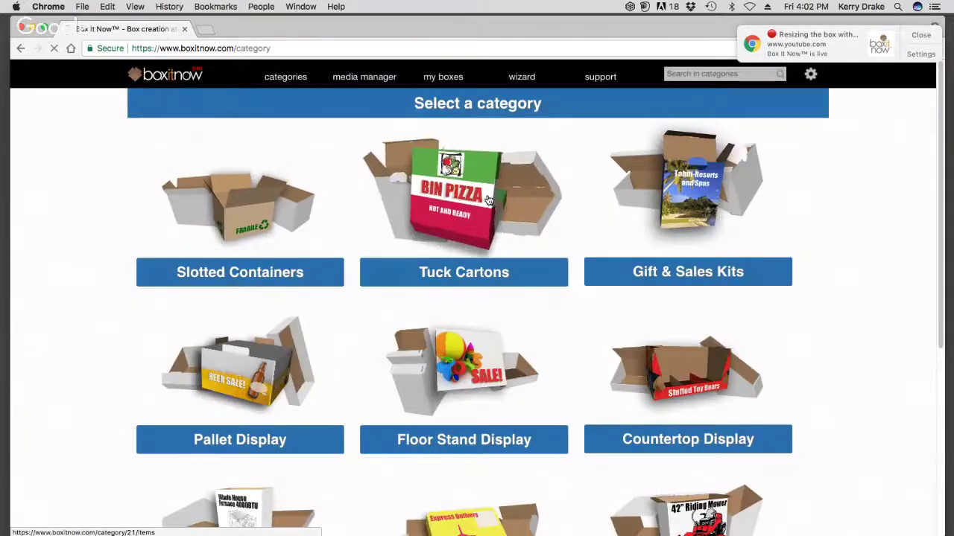
click(489, 201)
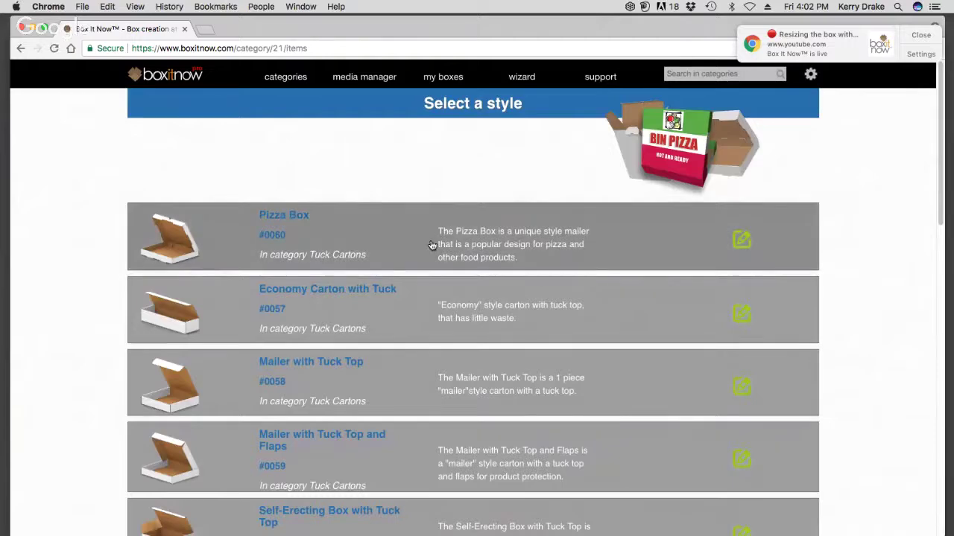
- Look through the Tuck Cartons styles and open the Pizza Box style (#0060) in the 3D designer
scroll(428, 248, down, 3)
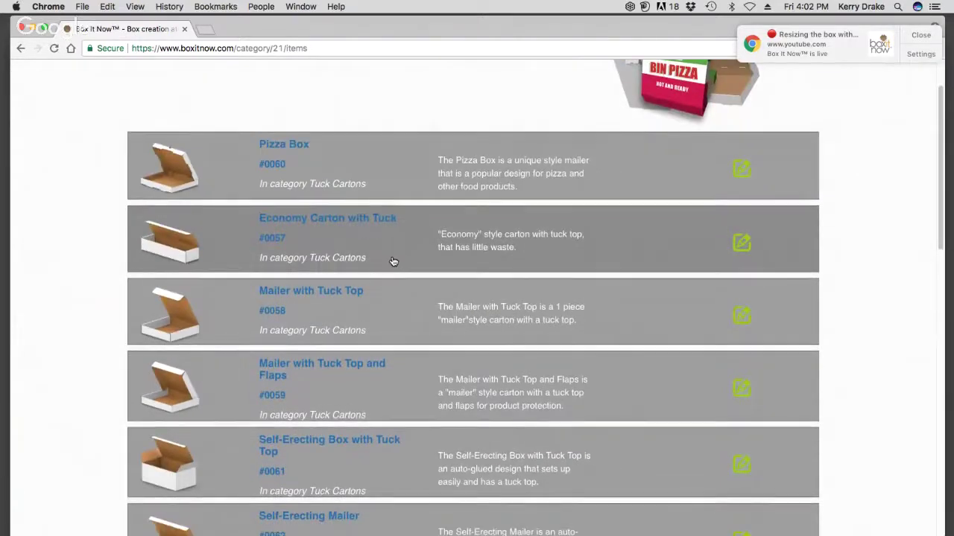
scroll(415, 262, down, 5)
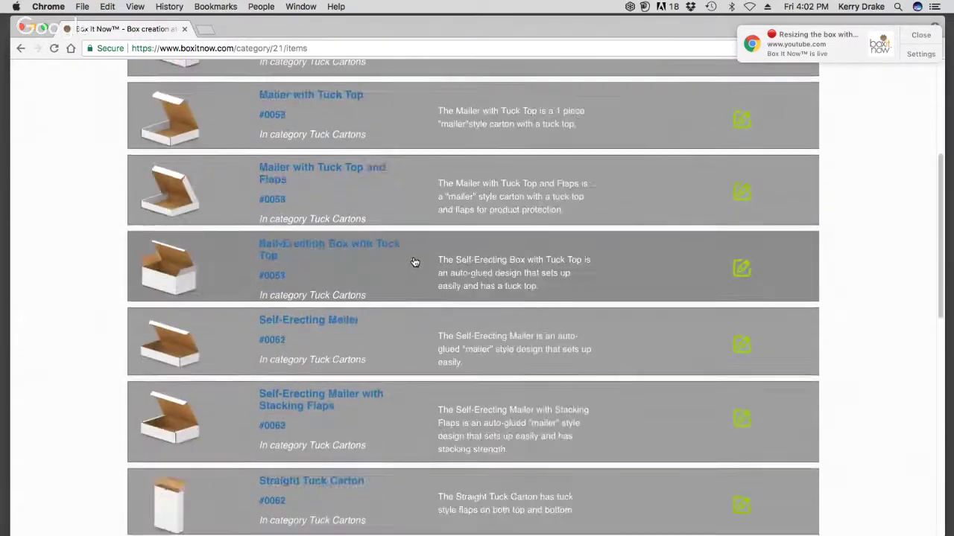
scroll(414, 262, down, 6)
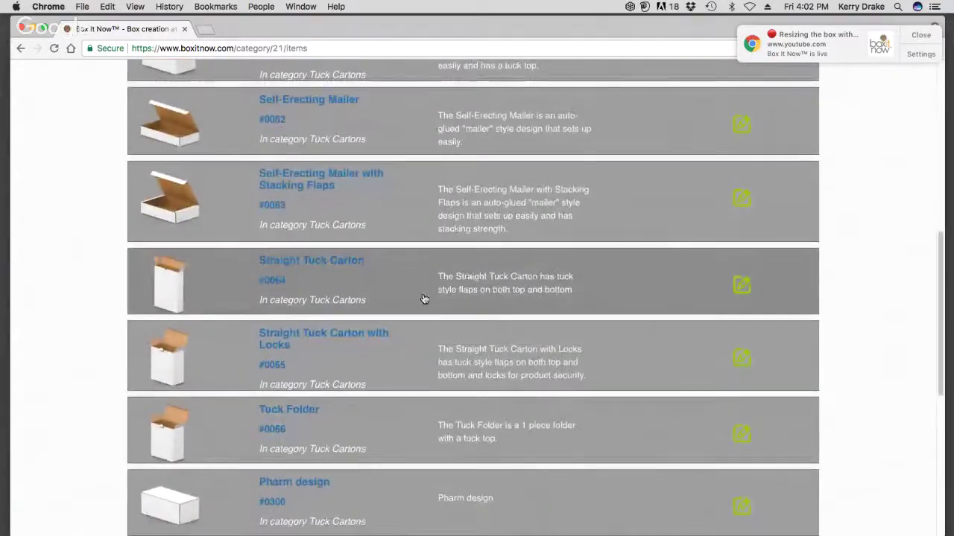
scroll(422, 296, up, 6)
scroll(421, 295, down, 1)
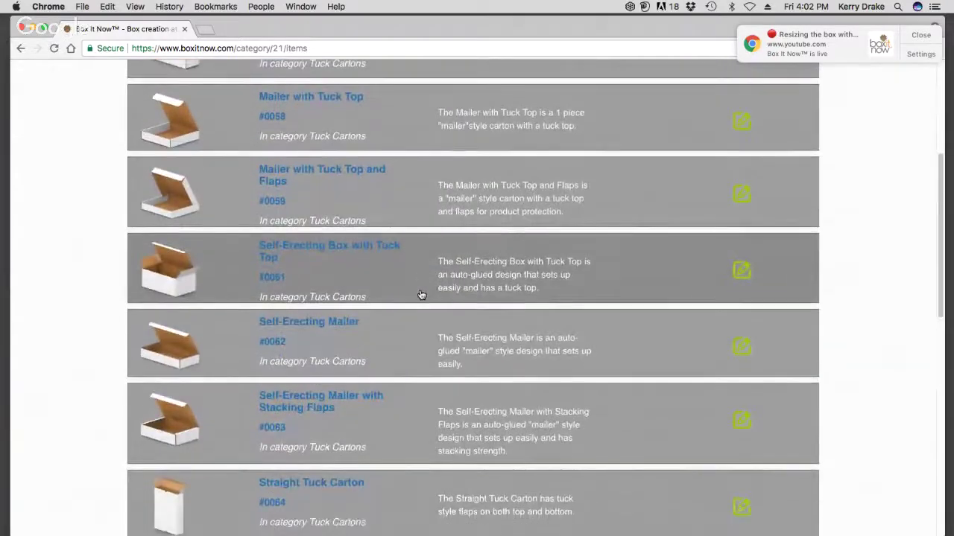
scroll(421, 295, up, 1)
scroll(419, 293, down, 12)
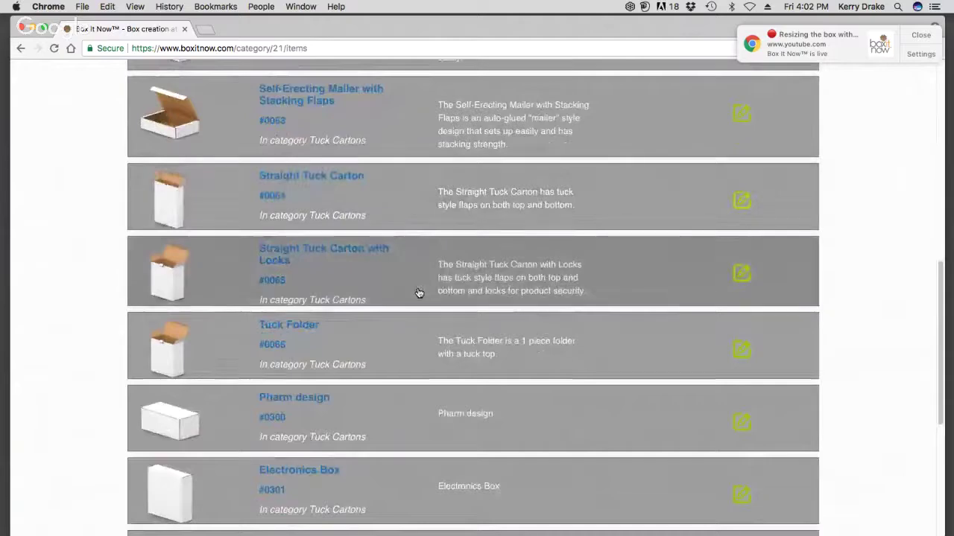
scroll(418, 293, down, 4)
scroll(417, 293, up, 18)
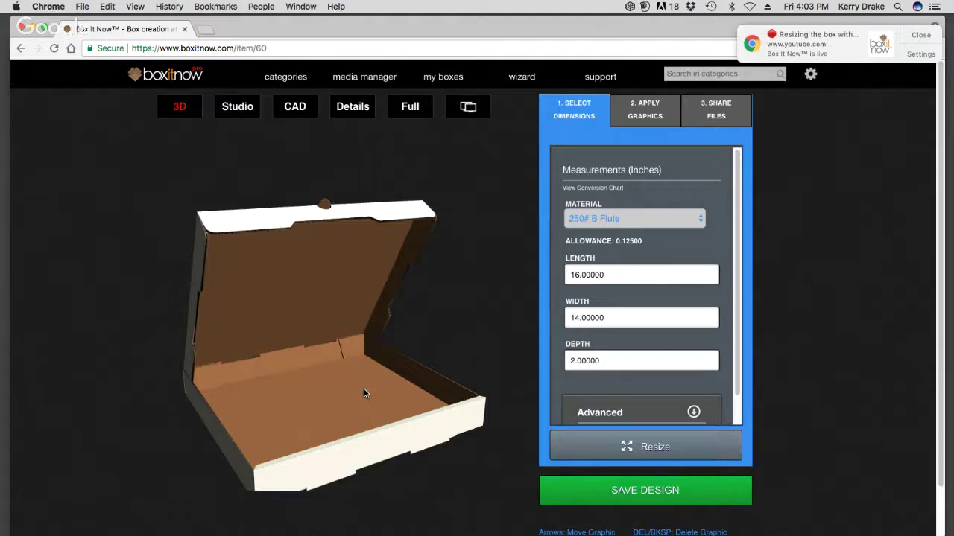
- Consult the metric/imperial conversion chart for the box measurements and close it
drag(347, 421, 345, 400)
scroll(345, 400, down, 2)
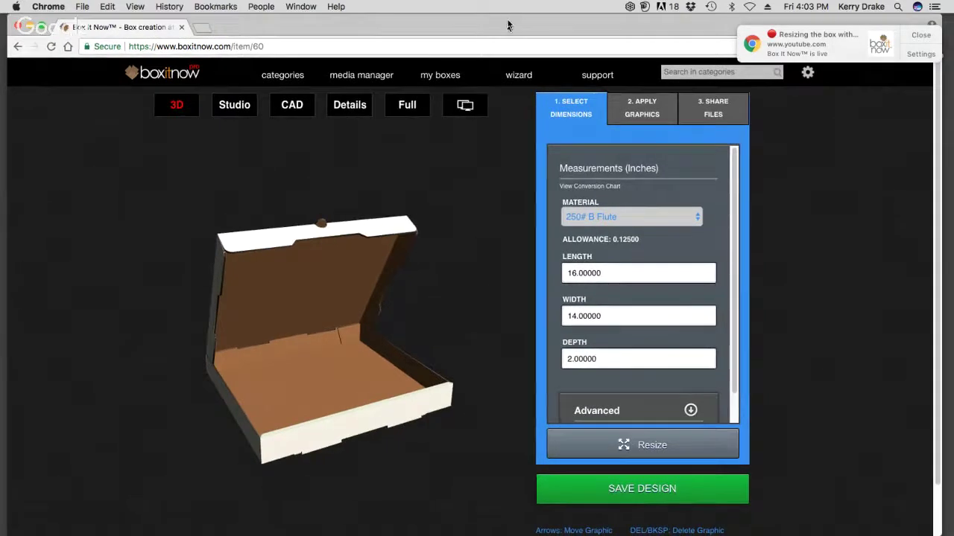
click(614, 190)
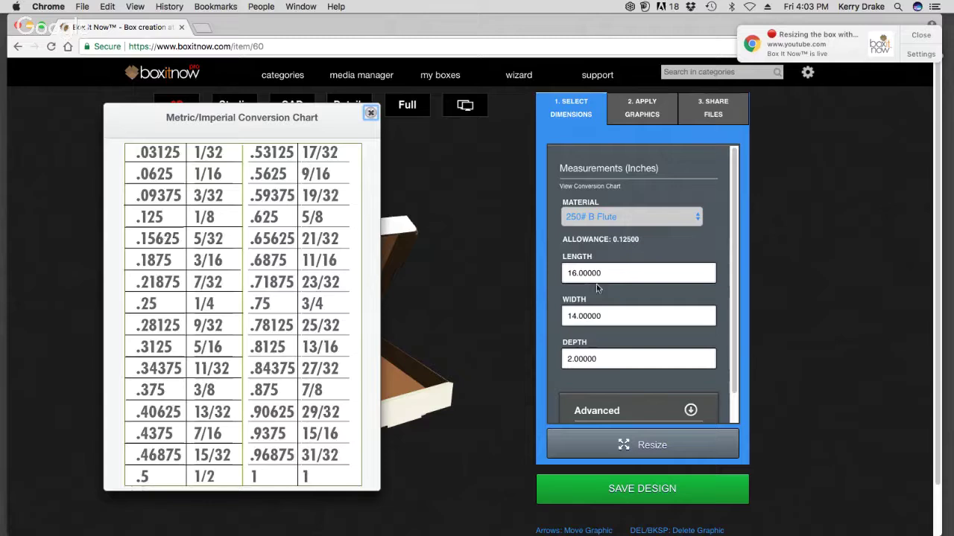
click(370, 114)
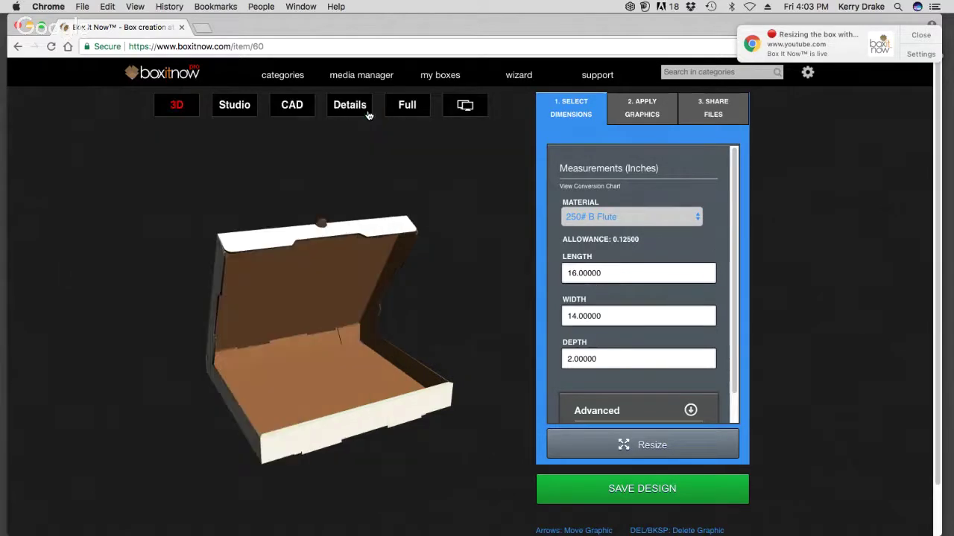
- Change the pizza box material to 200# B Flute
click(700, 216)
scroll(681, 211, up, 5)
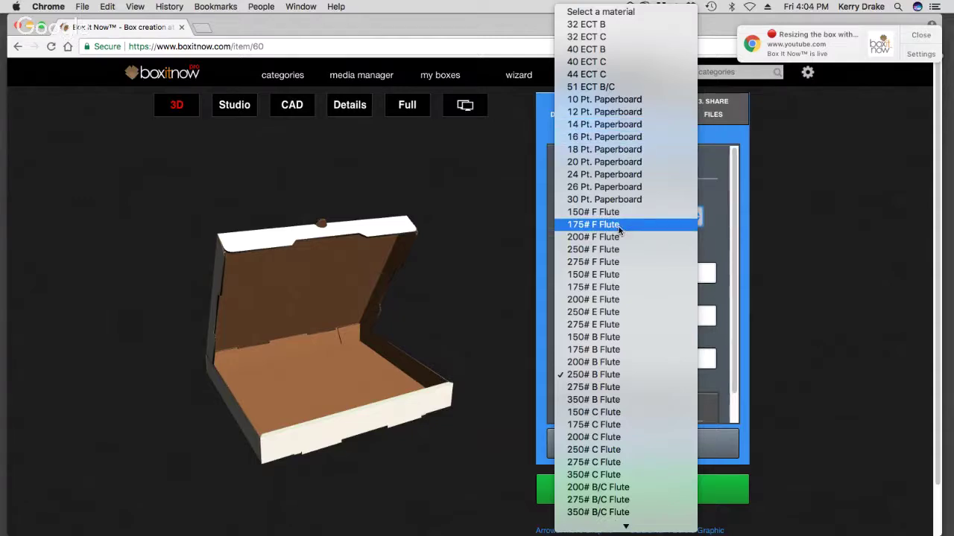
scroll(618, 233, down, 1)
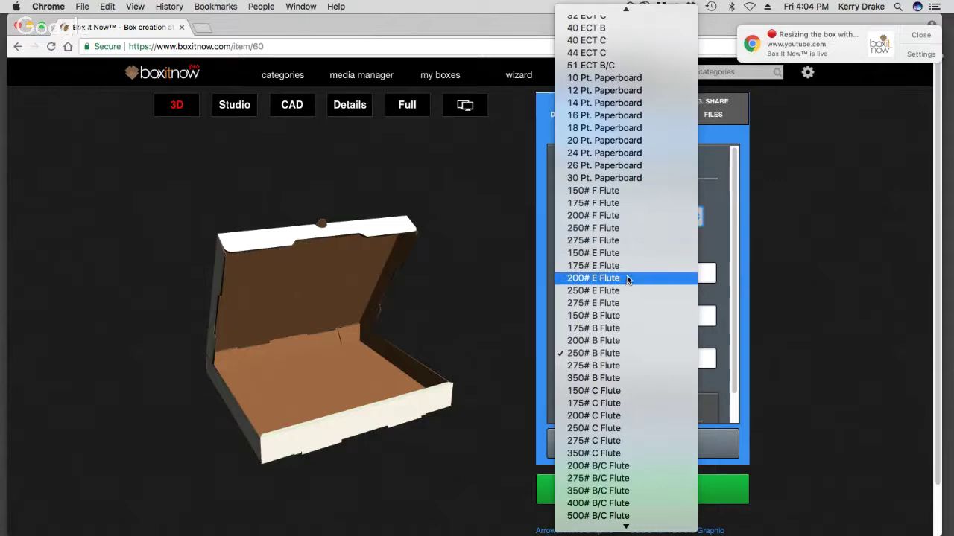
click(629, 341)
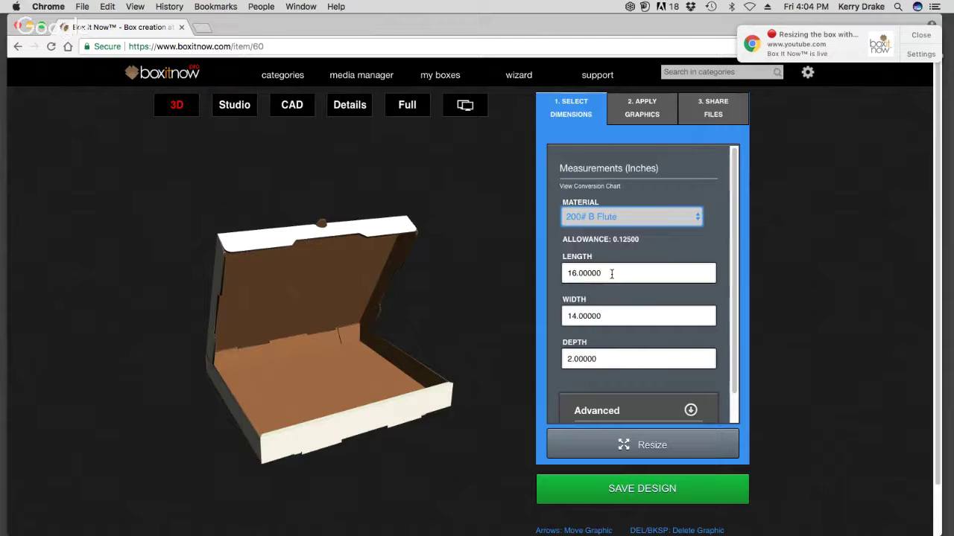
- Set both the length and the width of the pizza box to 12.25 inches
drag(610, 274, 554, 274)
text(1)
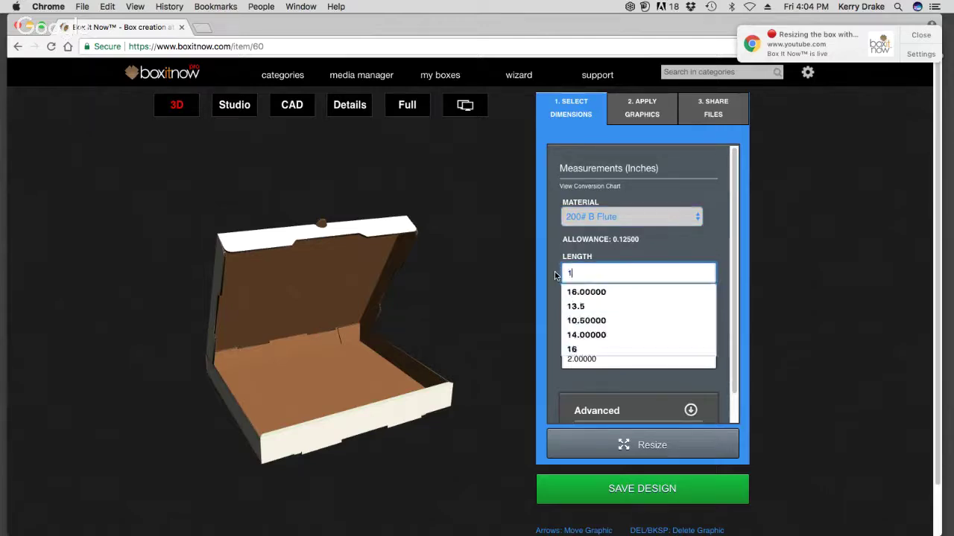
text(2.2)
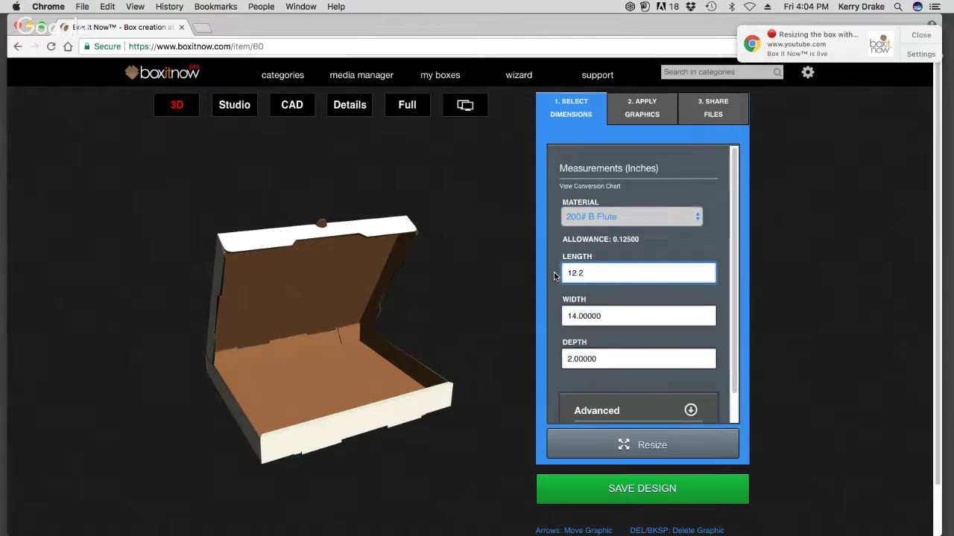
text(5)
drag(605, 320, 547, 312)
text(12)
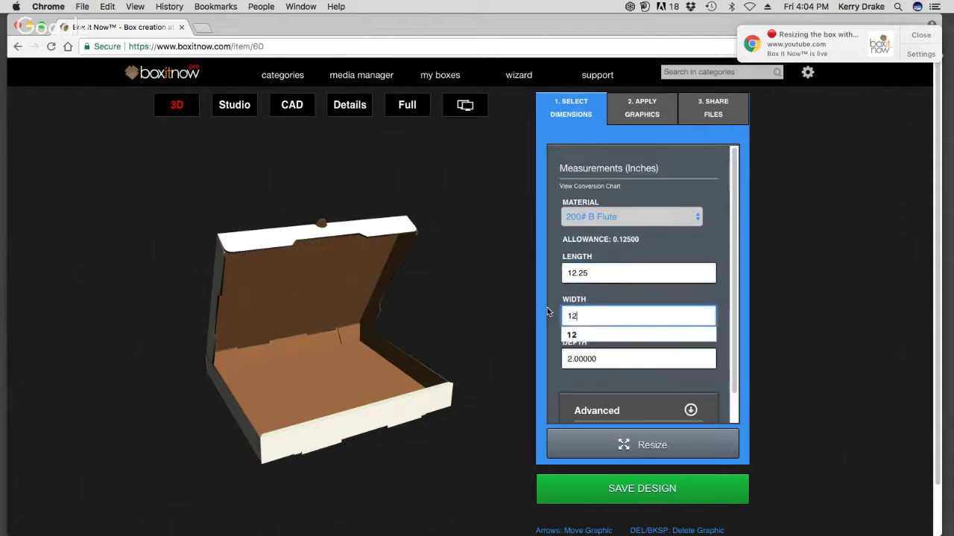
text(.25)
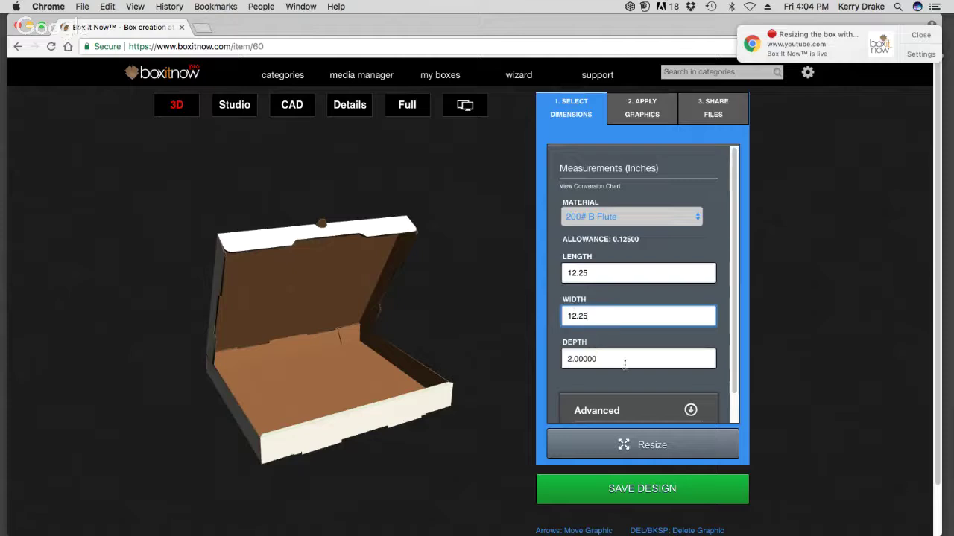
- Set the box depth to 6.6 inches, resize the 3D model to the entered dimensions and inspect it
drag(625, 364, 540, 356)
text(6.6)
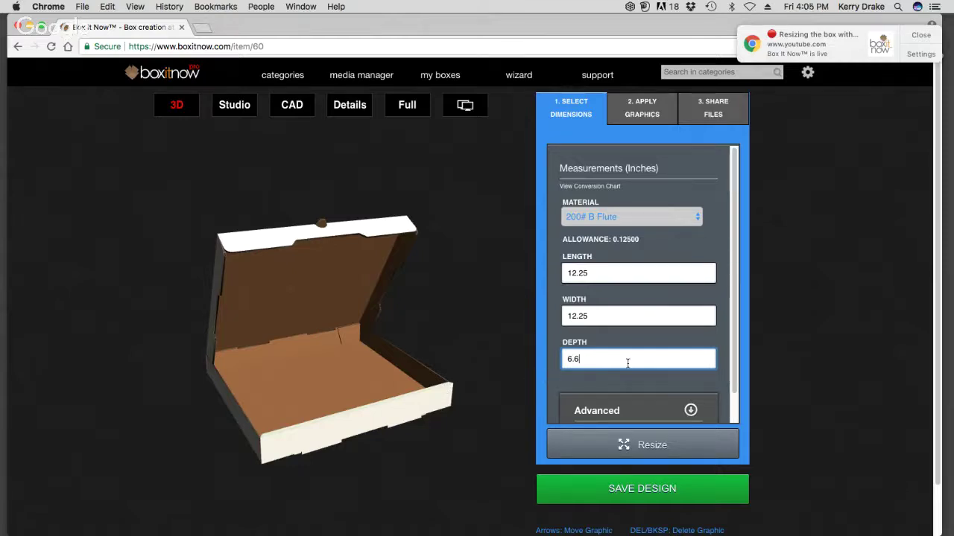
click(649, 446)
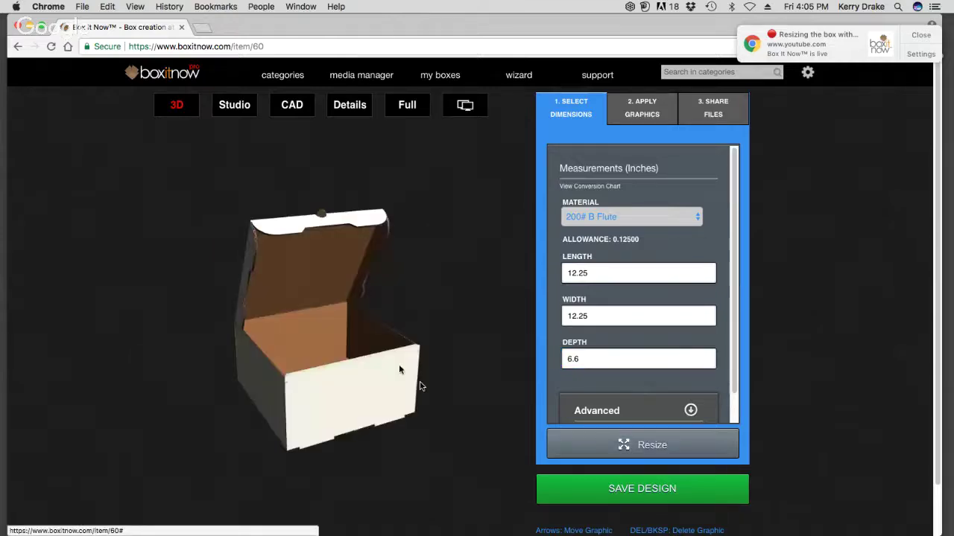
mouse_move(374, 351)
mouse_down()
mouse_move(404, 359)
mouse_move(378, 360)
mouse_up()
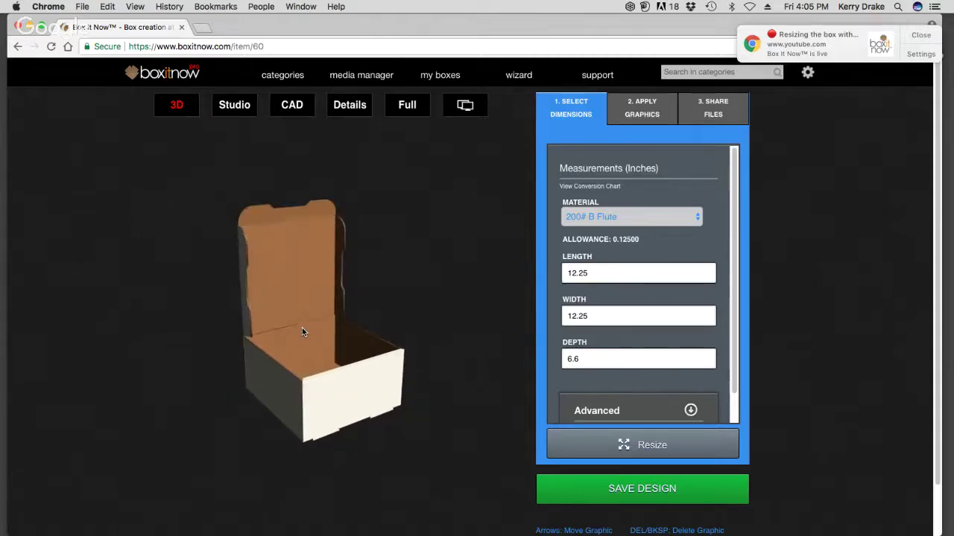
drag(357, 365, 345, 393)
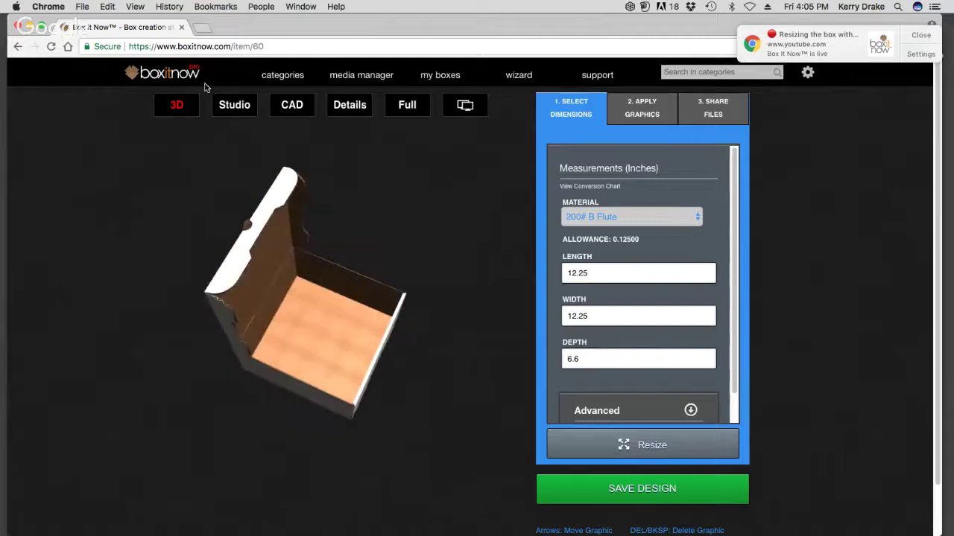
- Show the resized pizza box in the CAD view and examine the dimensions of its flat layout
click(307, 111)
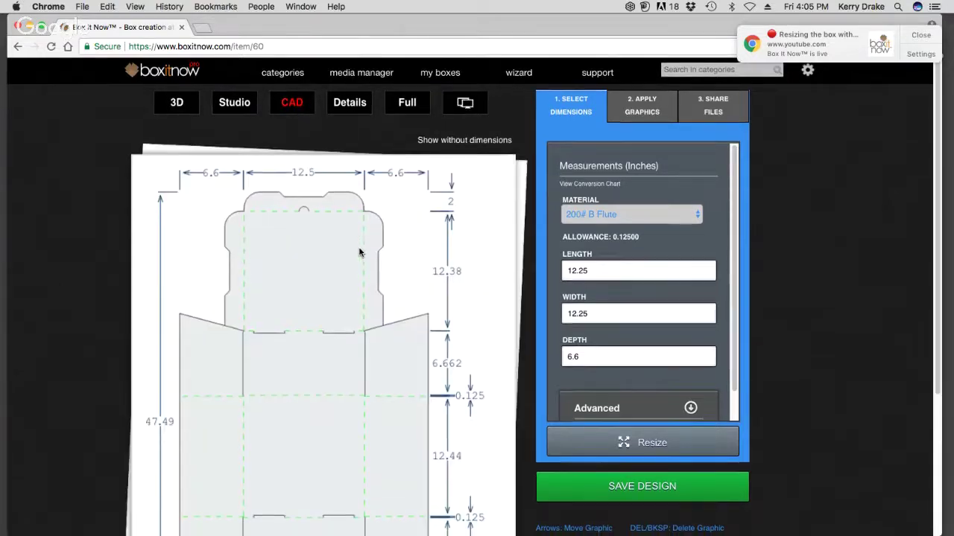
scroll(359, 253, down, 1)
scroll(361, 254, up, 1)
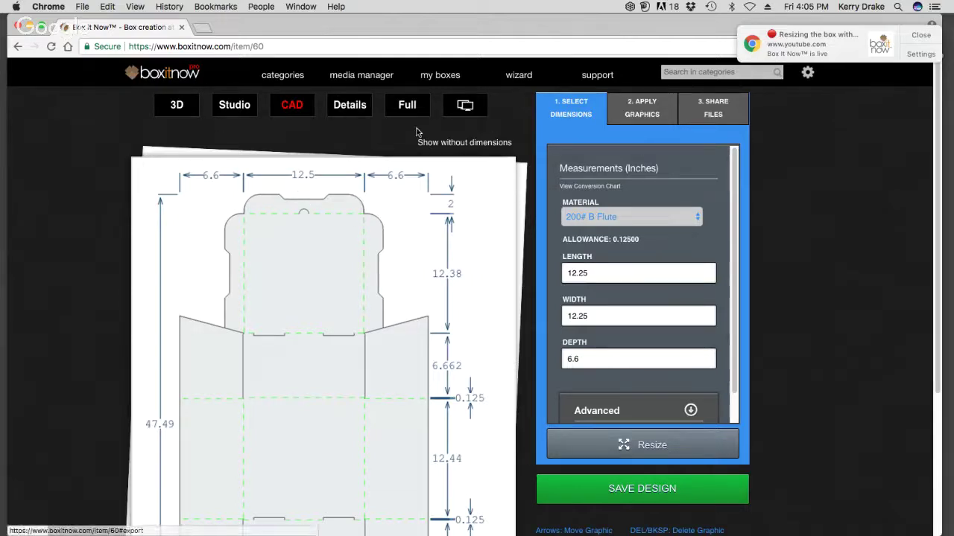
scroll(365, 238, down, 1)
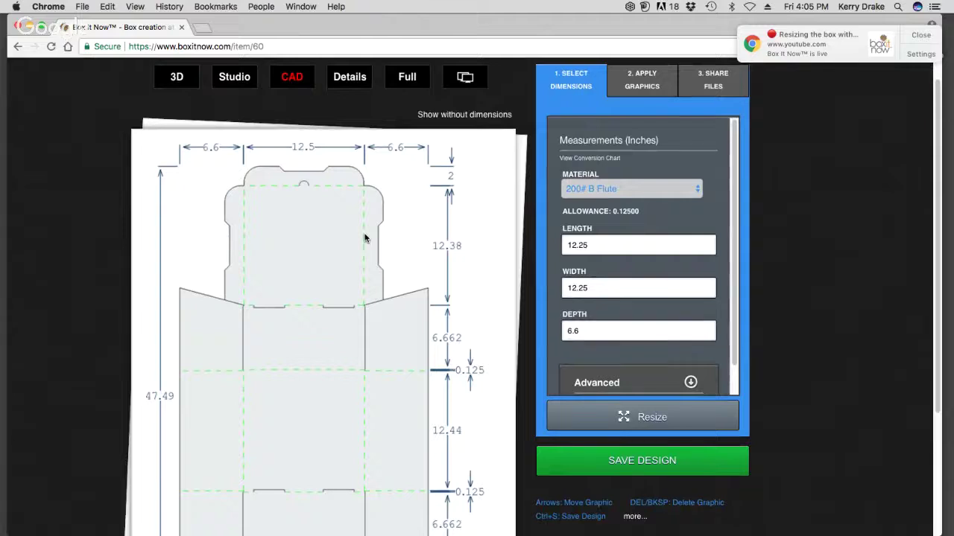
scroll(366, 239, down, 3)
scroll(366, 246, up, 4)
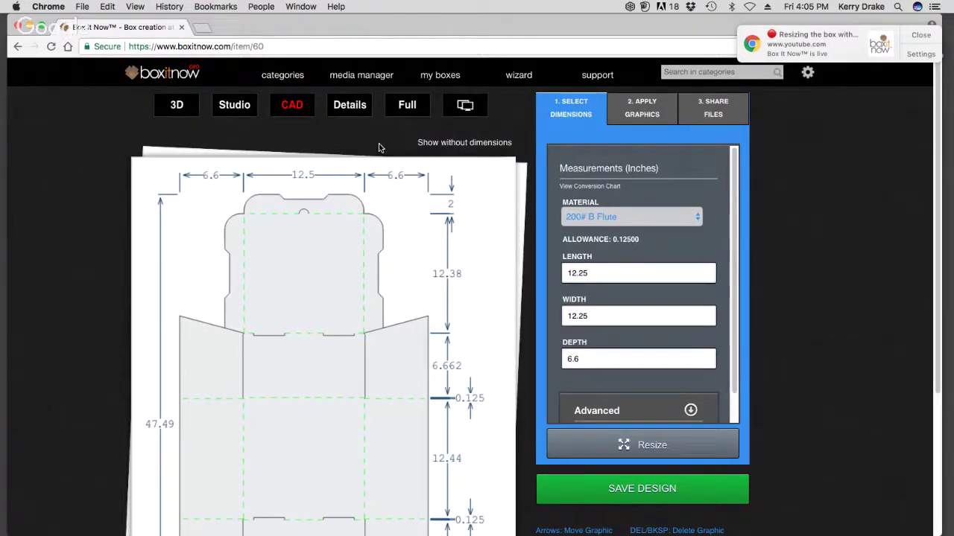
- Check the pizza box's flat die line in the Studio view and look through its measurement settings
click(236, 107)
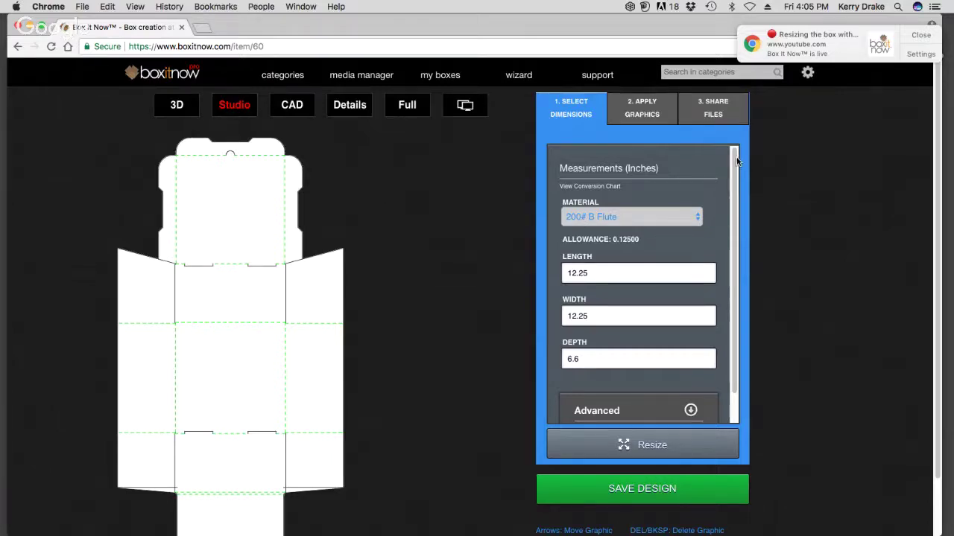
drag(737, 168, 741, 200)
scroll(740, 199, up, 1)
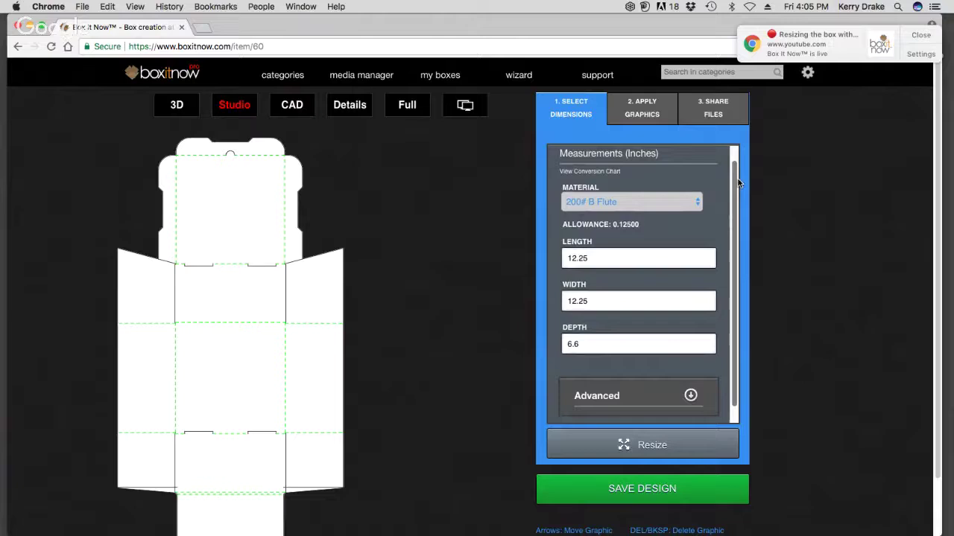
- Return to the CAD view and examine the panel, flap, crease and overall dimensions of the whole layout
click(281, 112)
scroll(440, 266, down, 2)
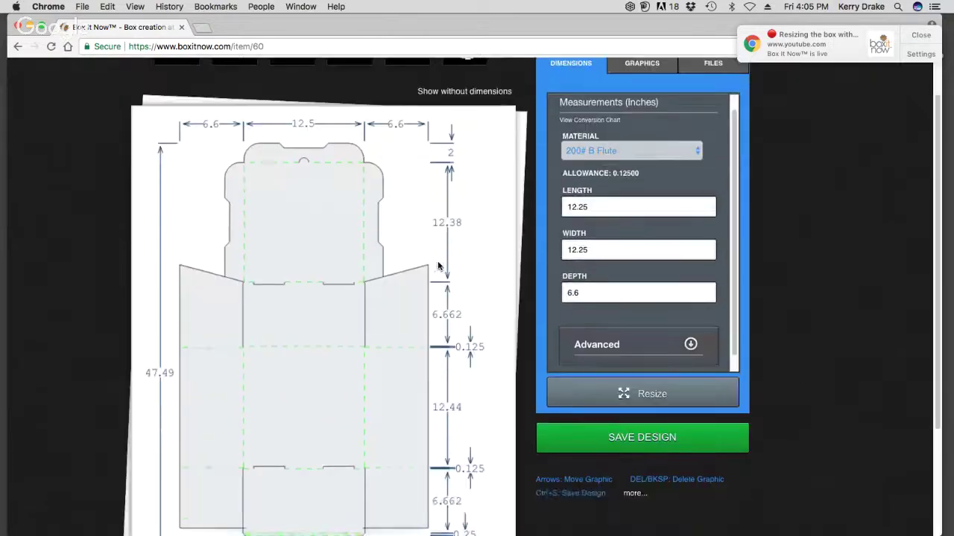
scroll(442, 265, down, 3)
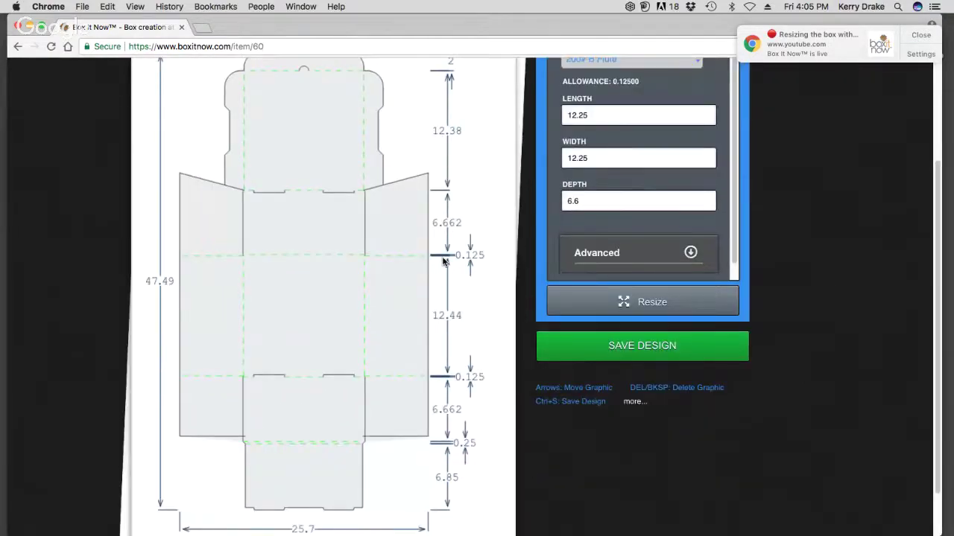
scroll(444, 260, up, 2)
scroll(443, 261, down, 1)
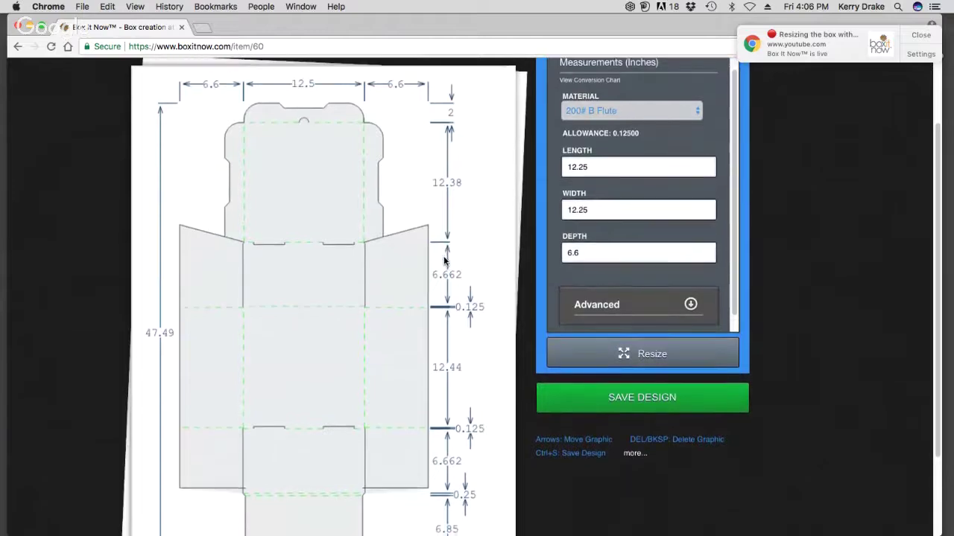
scroll(444, 260, down, 1)
scroll(446, 259, down, 3)
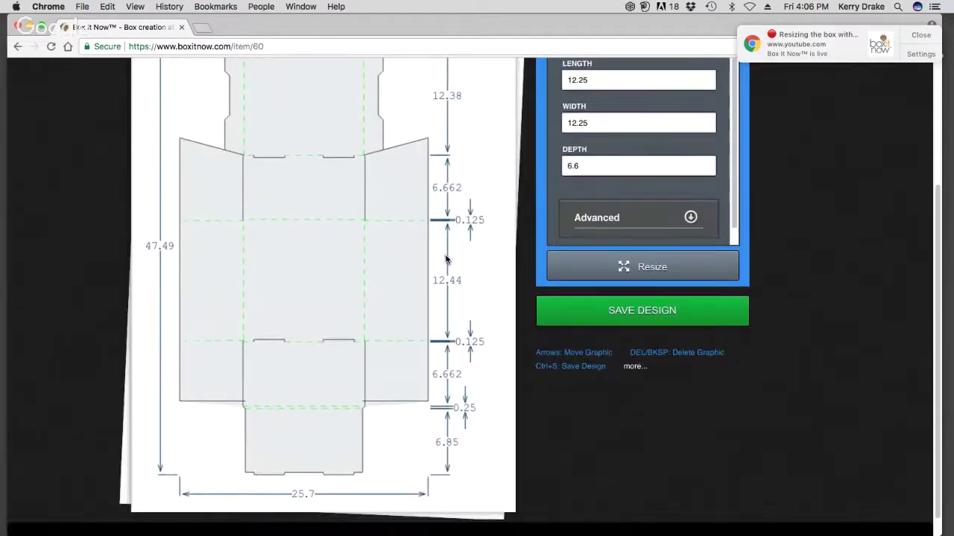
scroll(446, 249, up, 1)
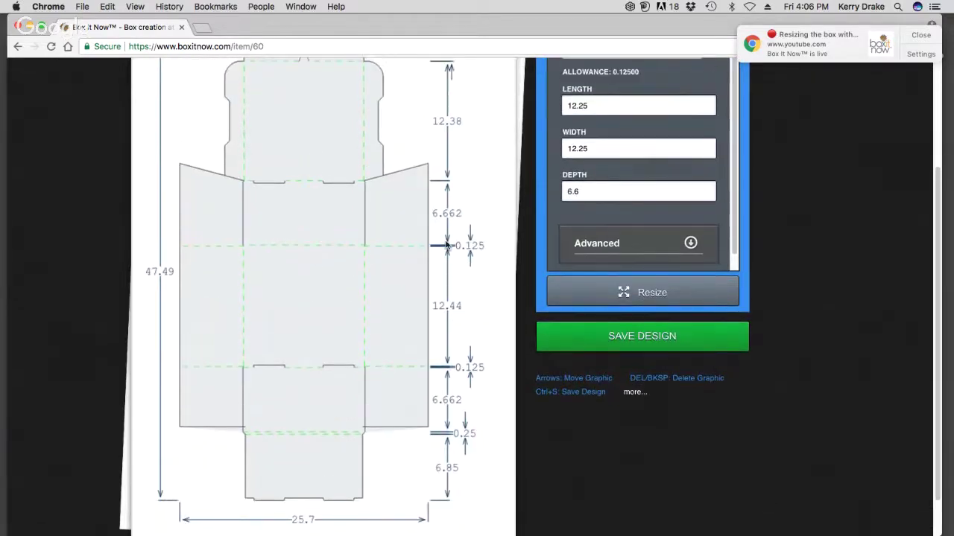
scroll(446, 247, up, 3)
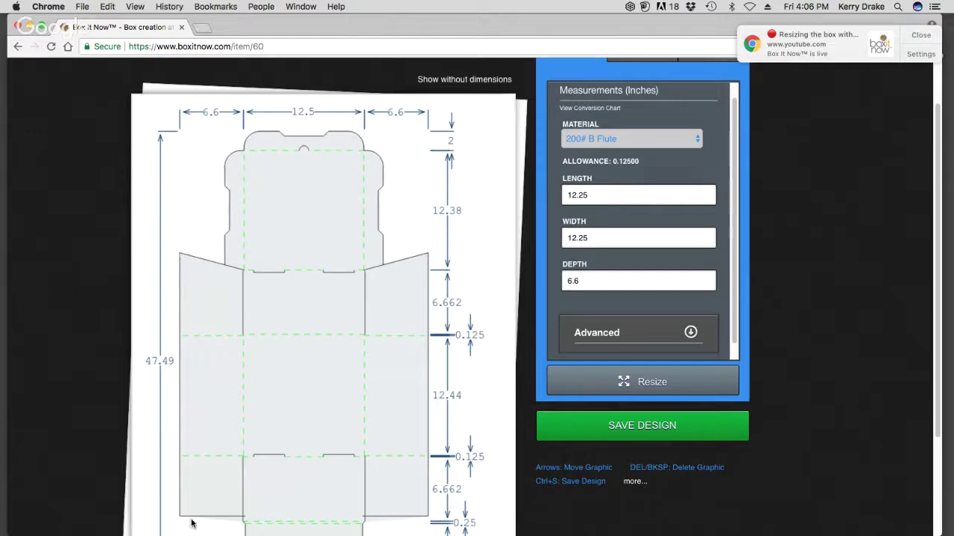
scroll(283, 454, down, 1)
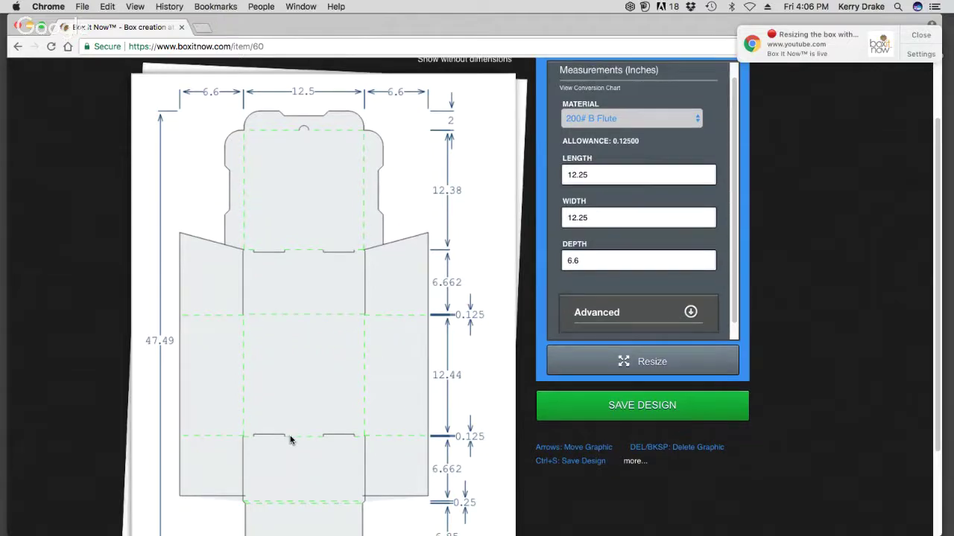
scroll(290, 440, down, 5)
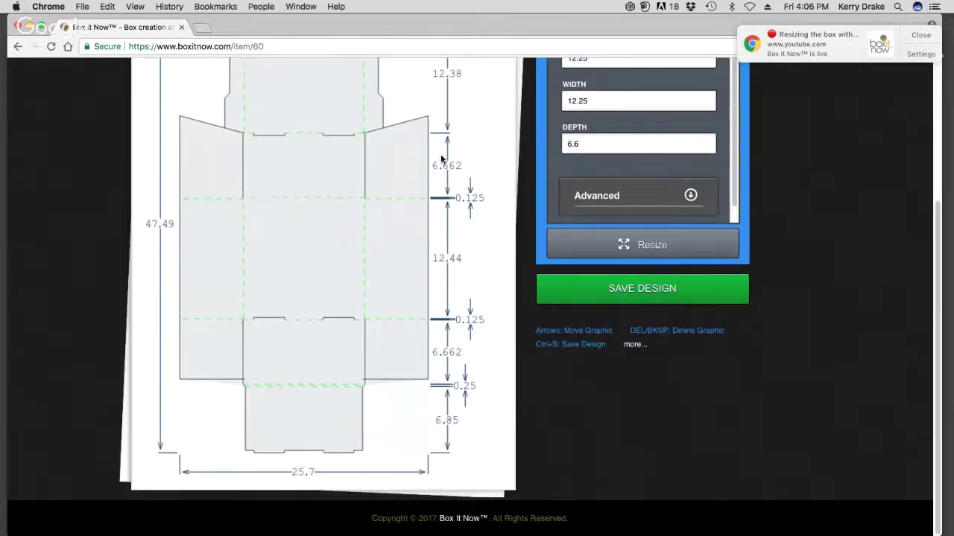
scroll(439, 161, up, 4)
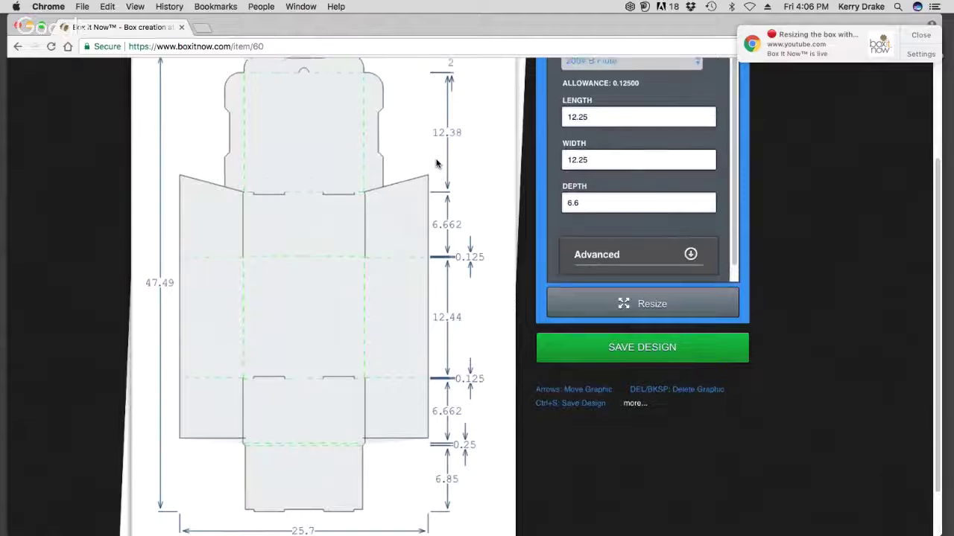
scroll(436, 165, up, 3)
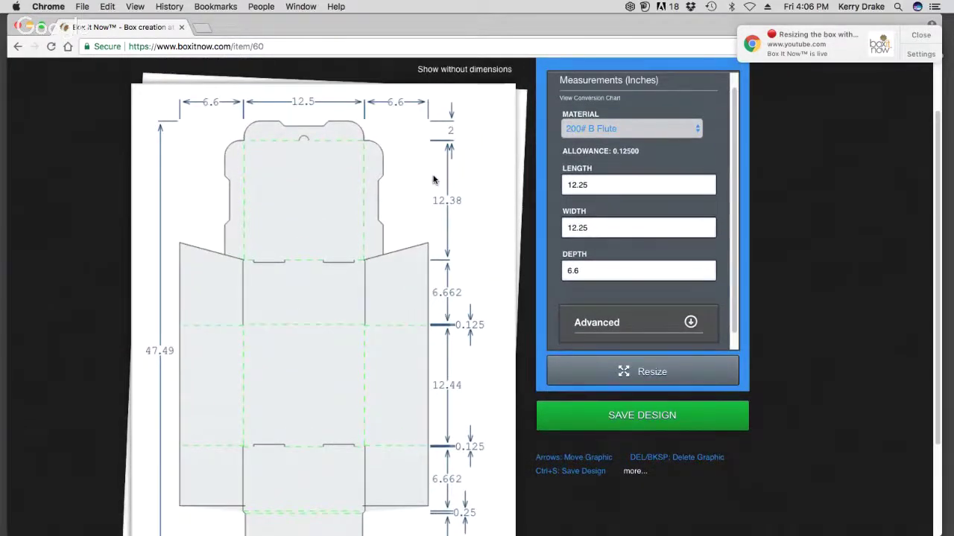
scroll(434, 175, down, 1)
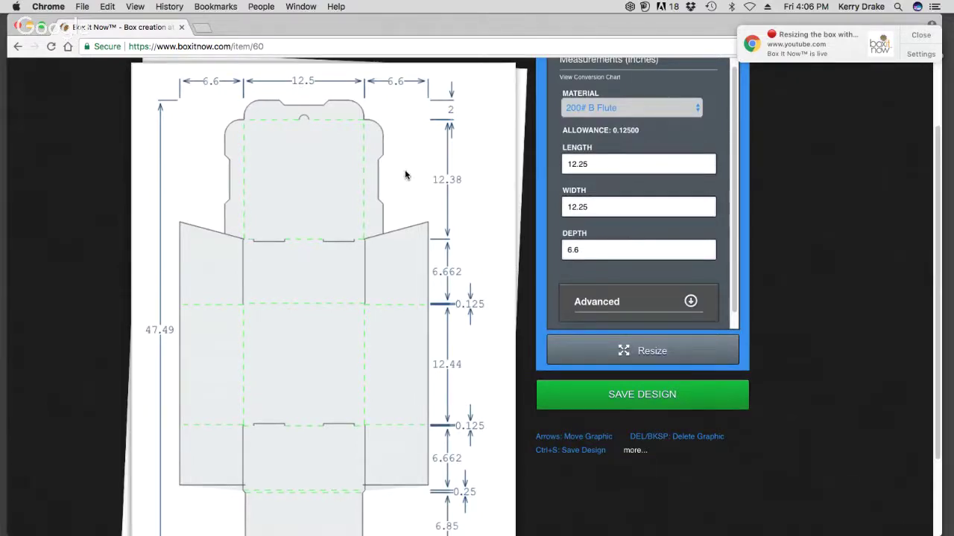
scroll(406, 175, up, 4)
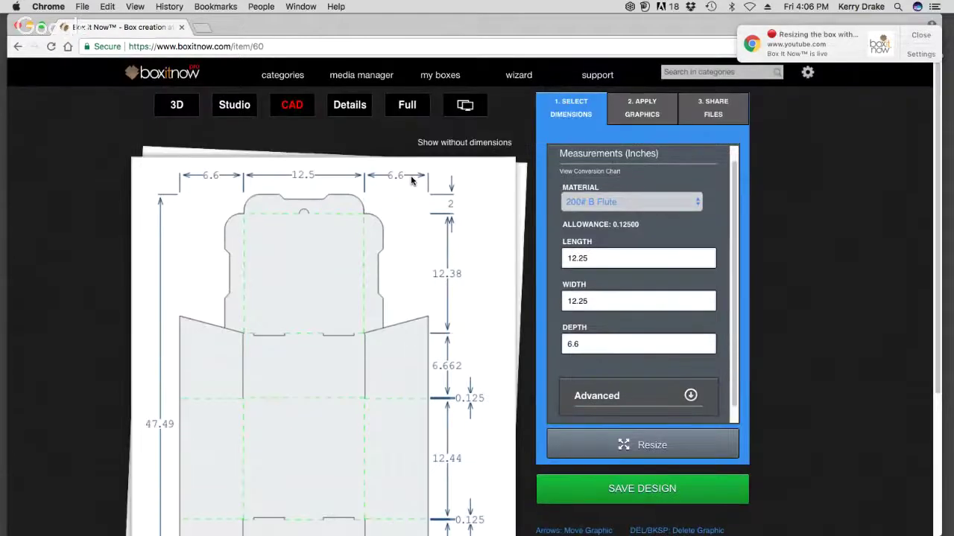
- Expand the advanced dimension settings of the pizza box to review them and collapse them again
scroll(411, 180, down, 2)
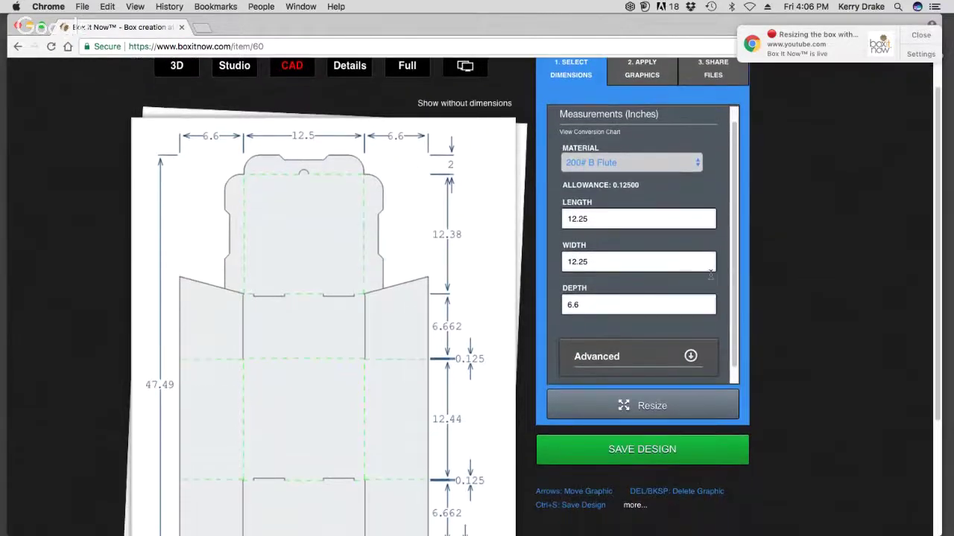
scroll(732, 282, down, 1)
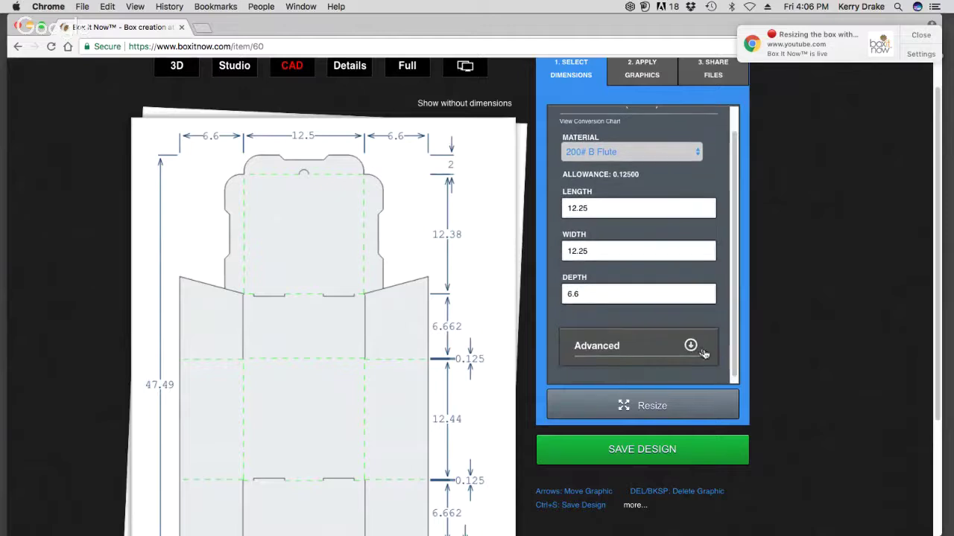
click(690, 346)
mouse_move(731, 210)
mouse_down()
mouse_move(740, 322)
mouse_move(734, 211)
mouse_up()
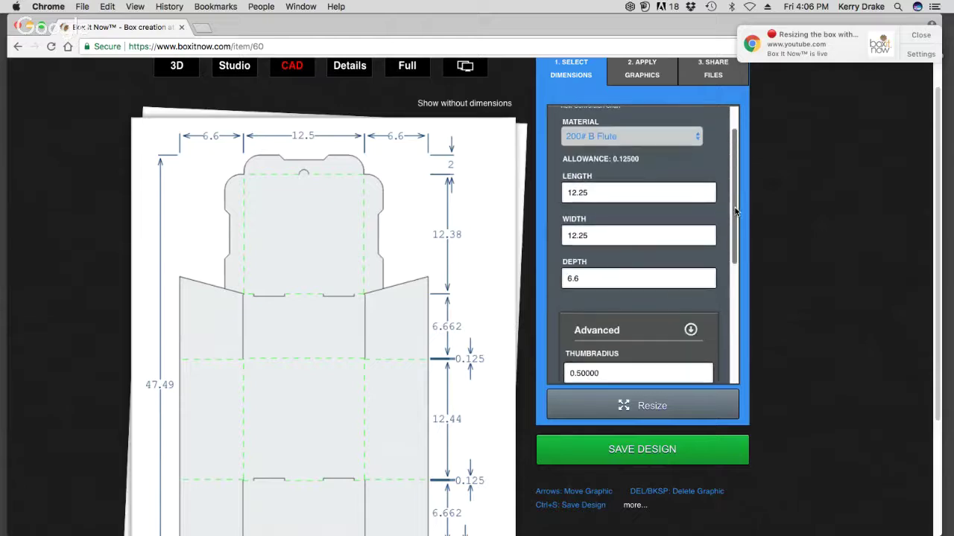
click(690, 330)
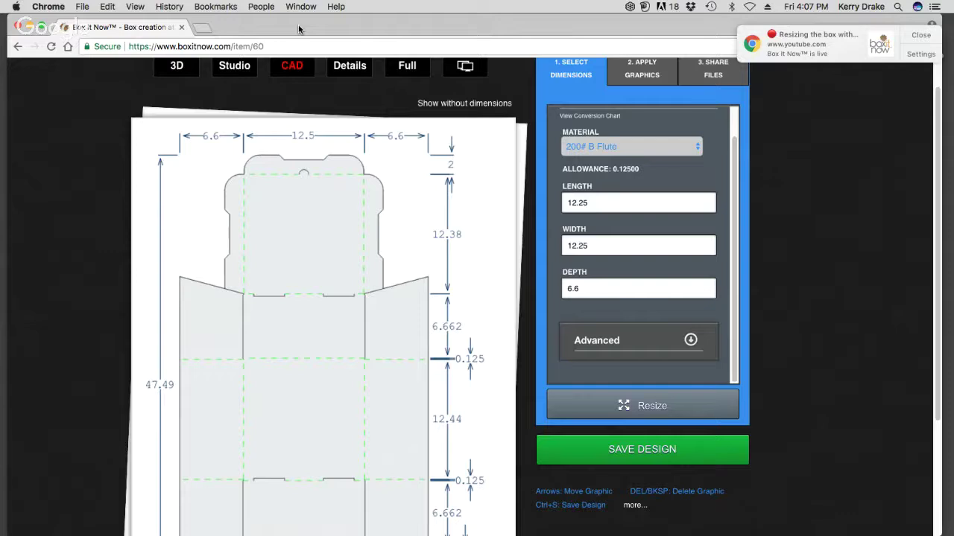
- Switch the pizza box to the 3D view, change its material to 14 Pt. Paperboard and resize the model
scroll(387, 295, down, 2)
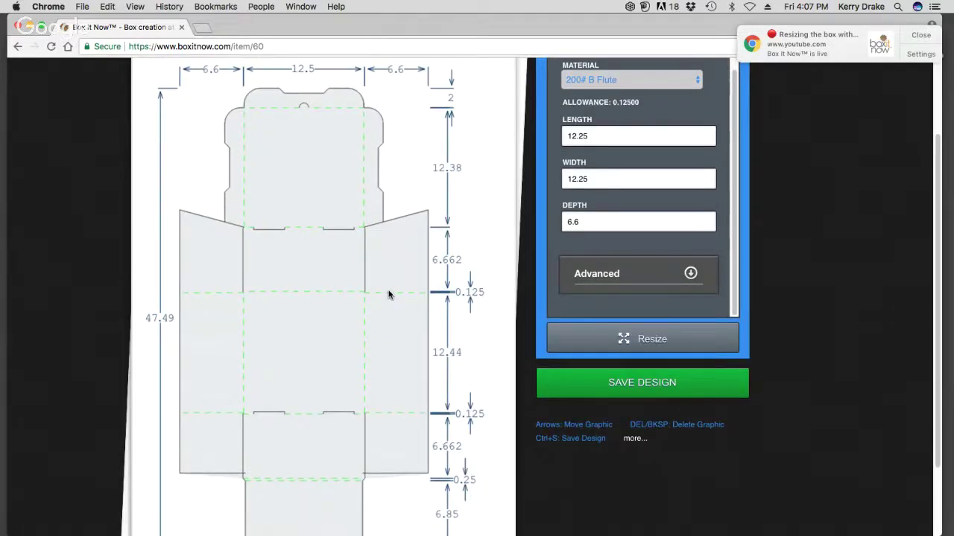
scroll(389, 292, up, 2)
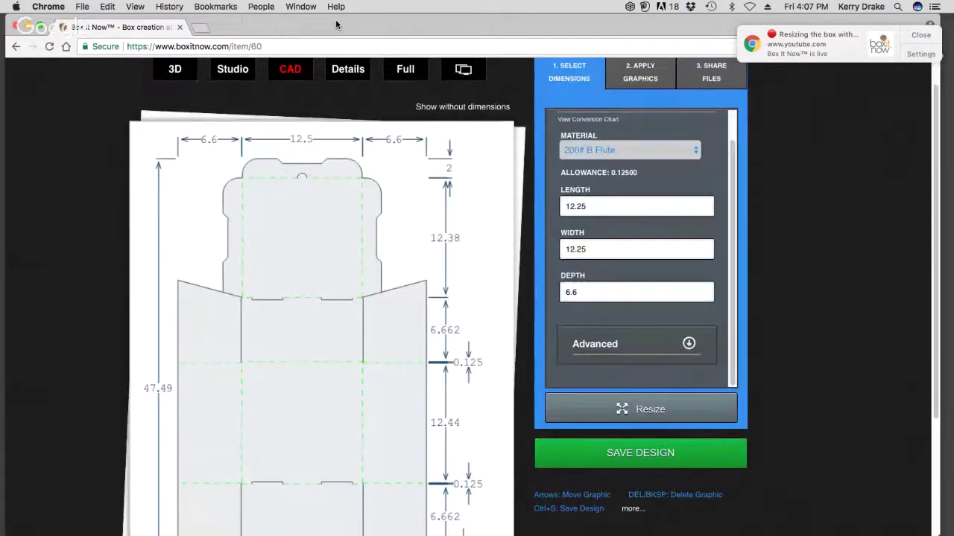
click(176, 69)
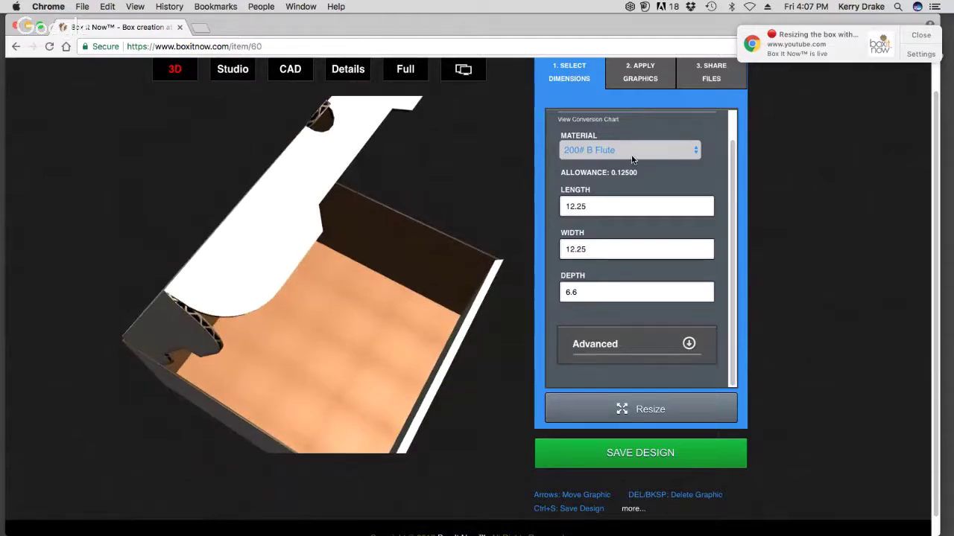
click(690, 151)
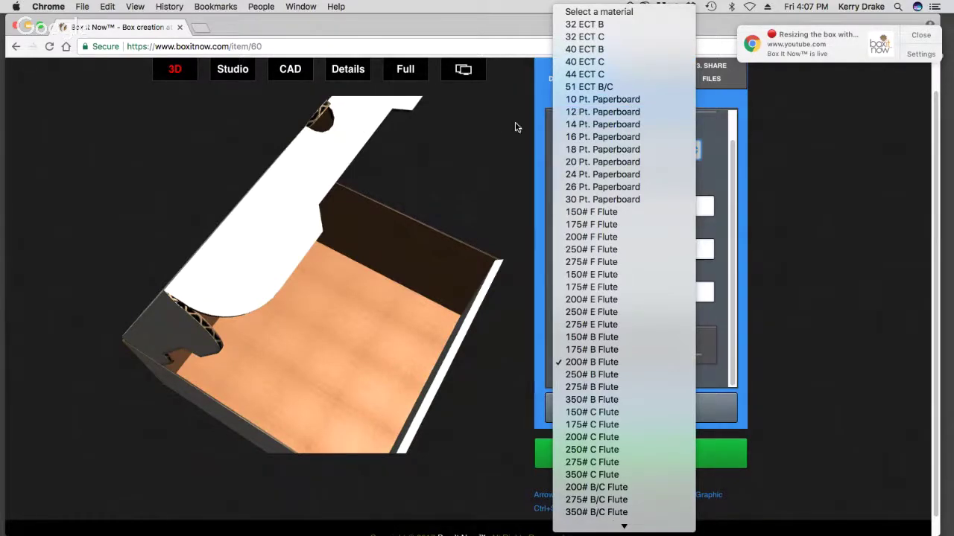
click(609, 129)
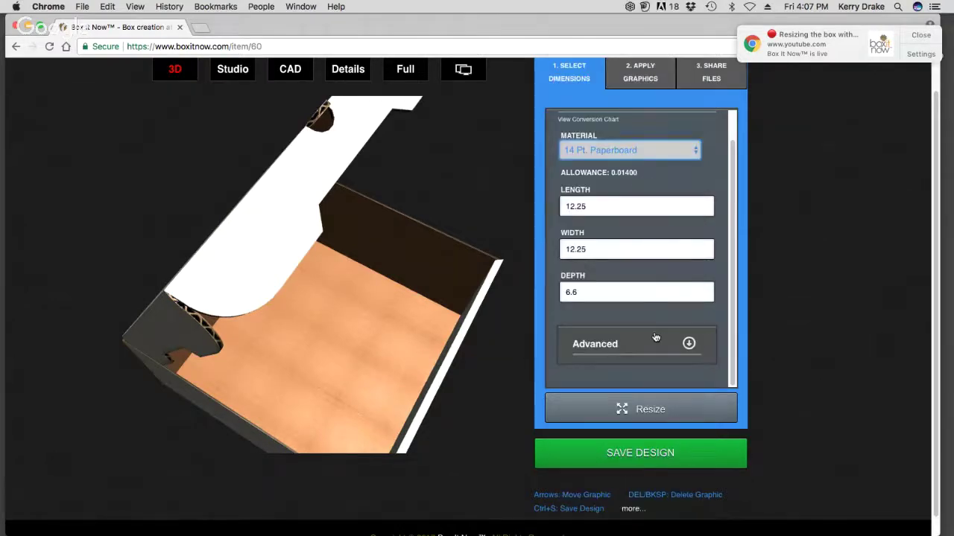
click(640, 409)
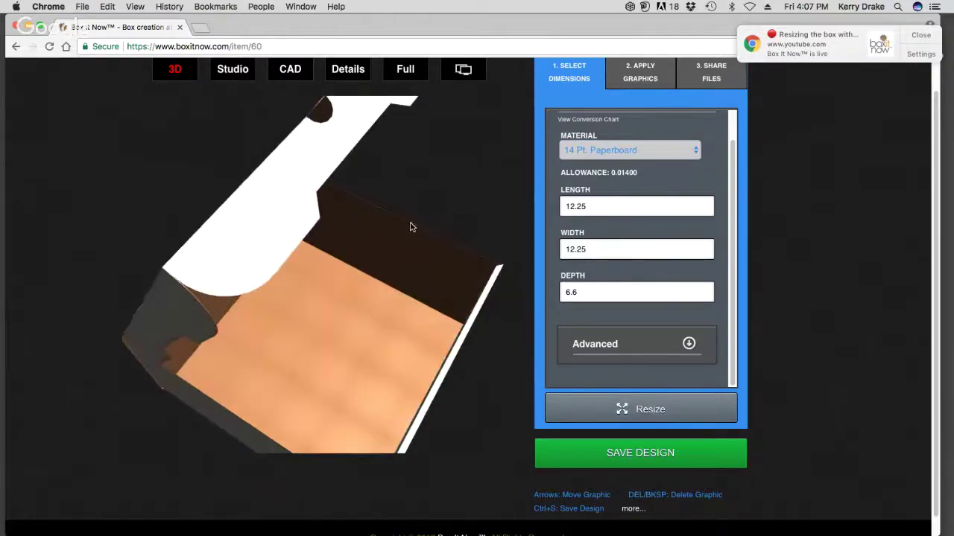
- Inspect the paperboard pizza box in 3D from several angles and distances, ending with the whole box seen from the front
drag(383, 268, 227, 315)
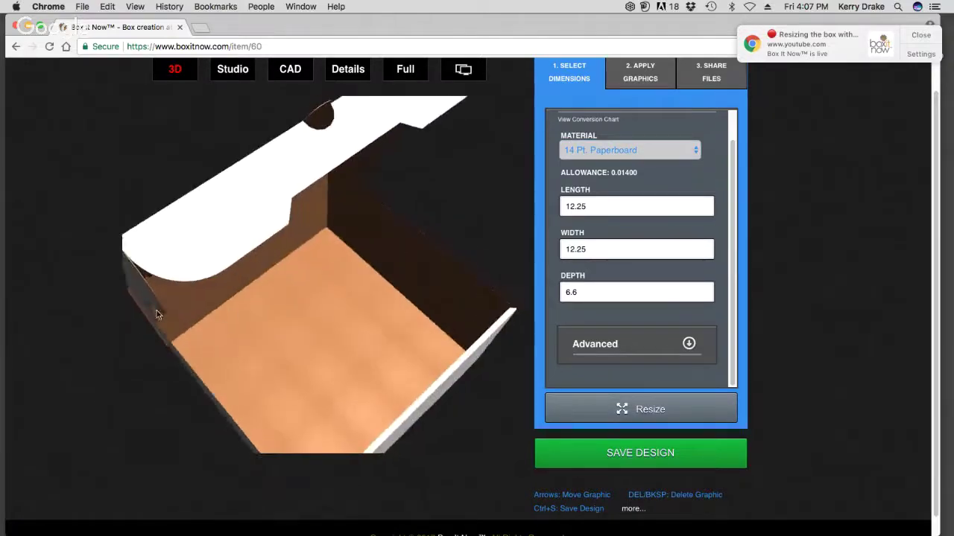
drag(157, 314, 251, 211)
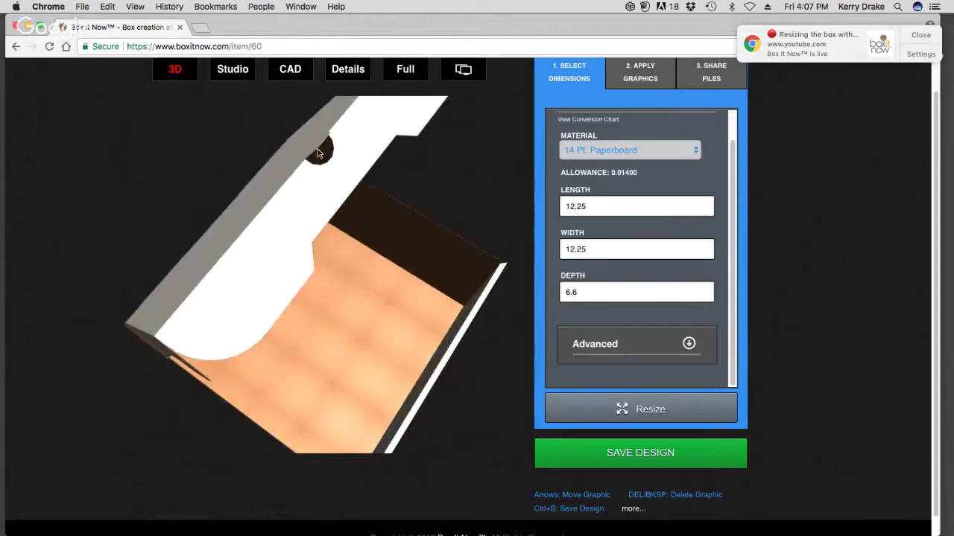
drag(317, 150, 311, 205)
scroll(299, 132, down, 2)
scroll(296, 139, up, 5)
scroll(296, 141, down, 10)
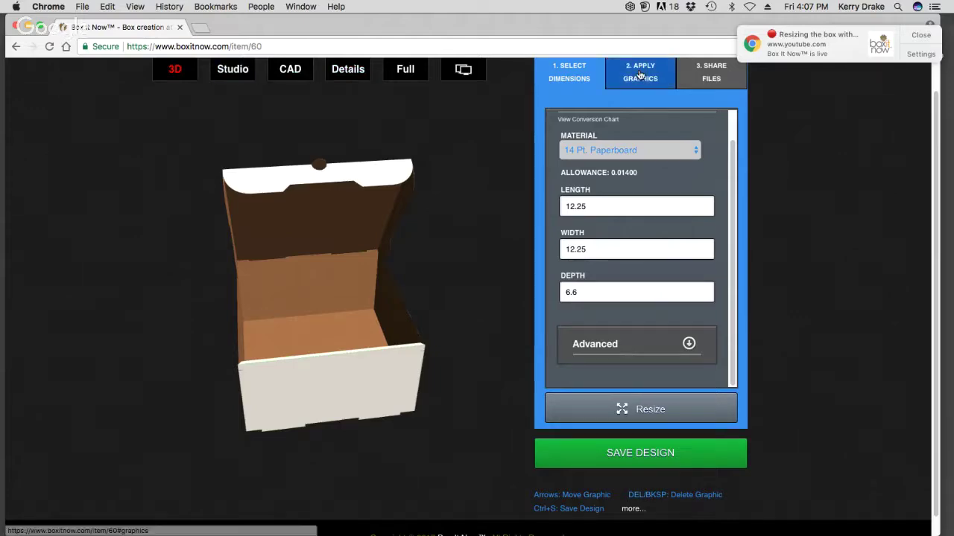
- Open the Regular Slotted Container design from the Slotted Containers category
scroll(638, 74, up, 1)
click(277, 74)
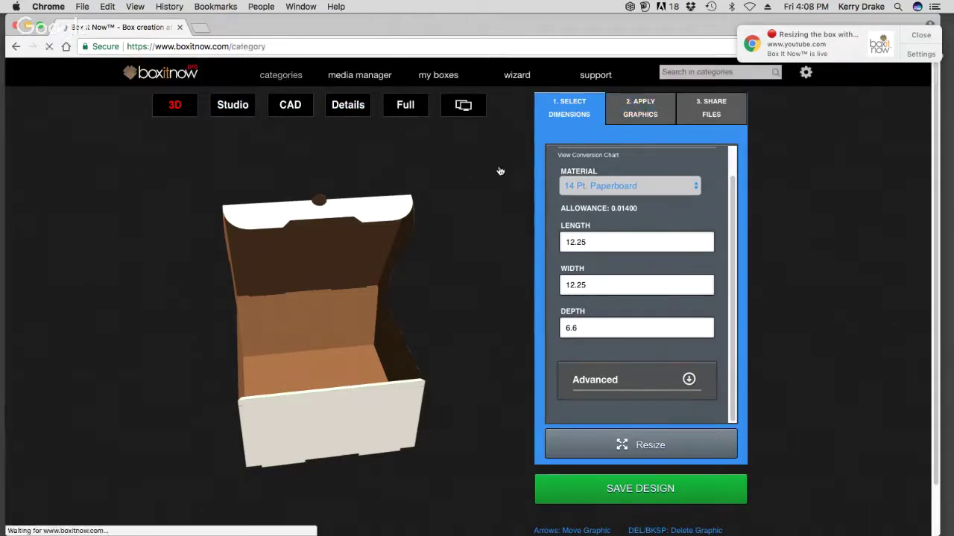
scroll(469, 193, down, 2)
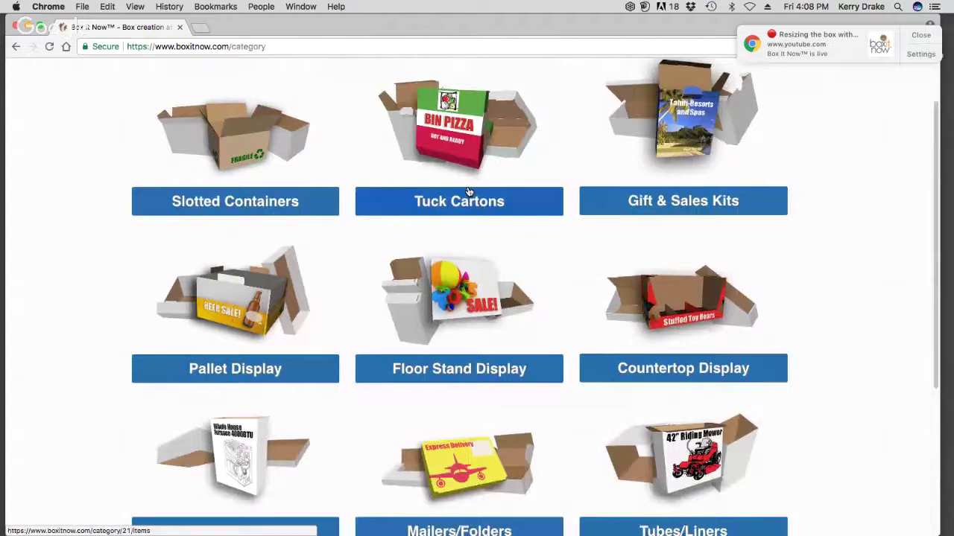
click(239, 201)
scroll(243, 136, down, 2)
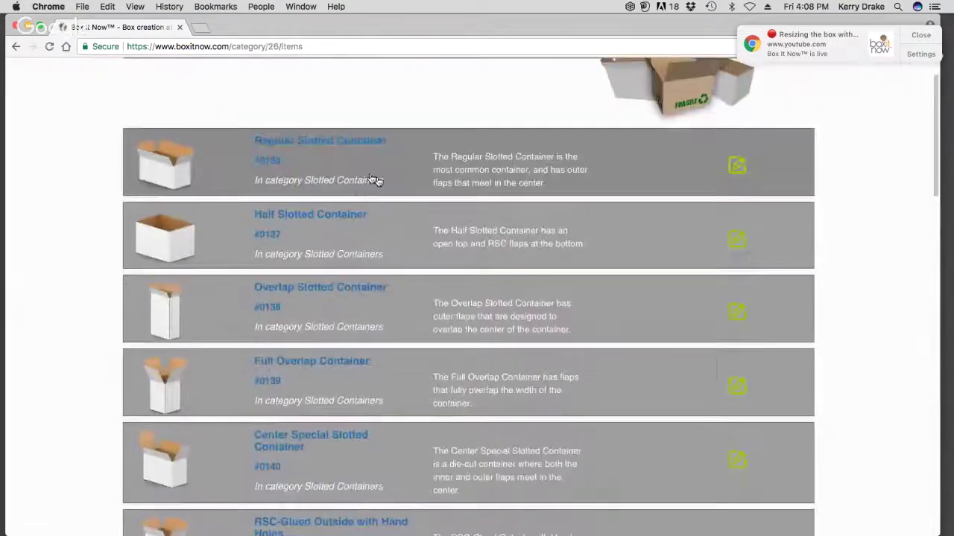
click(266, 156)
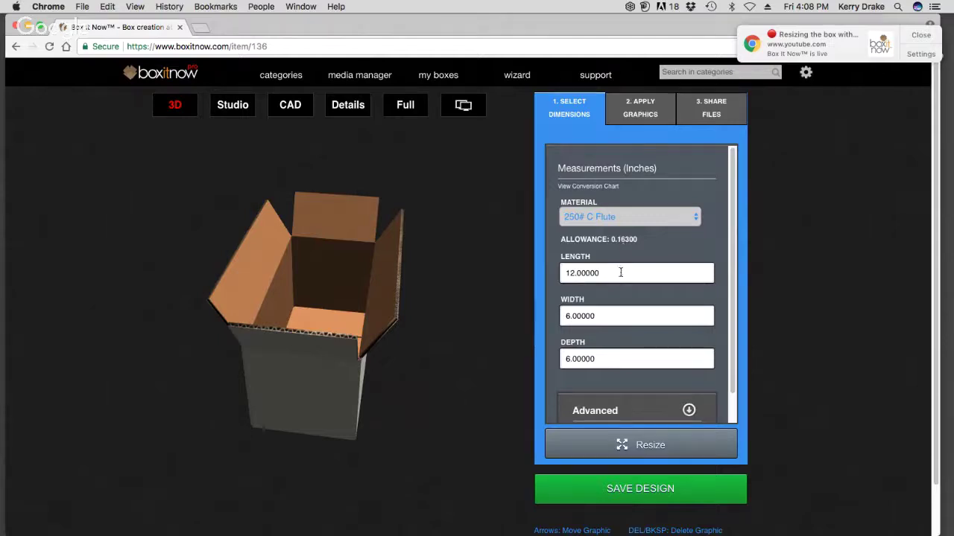
- Set the container's width and depth to 12 inches, resize the model and show its dimensioned CAD layout
click(616, 315)
text(12)
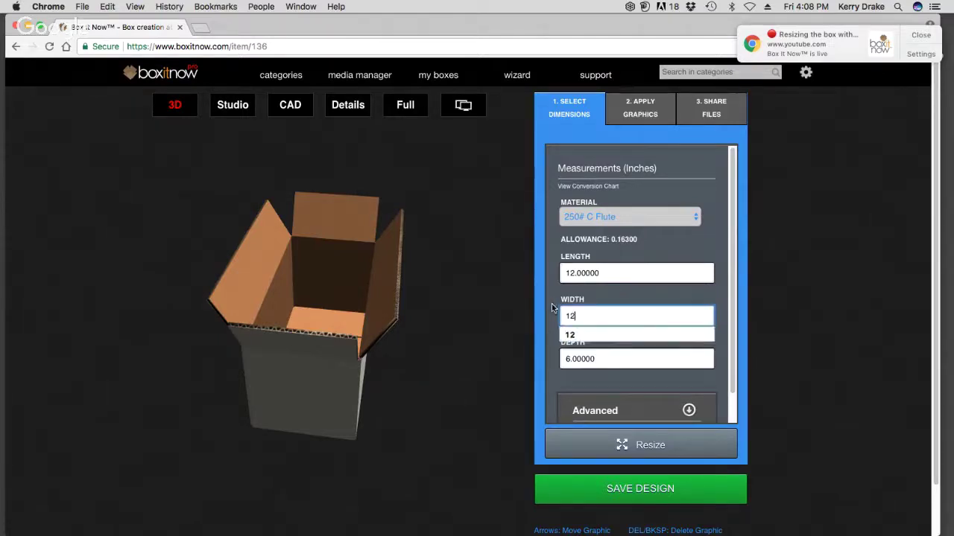
click(592, 334)
click(609, 362)
text(12)
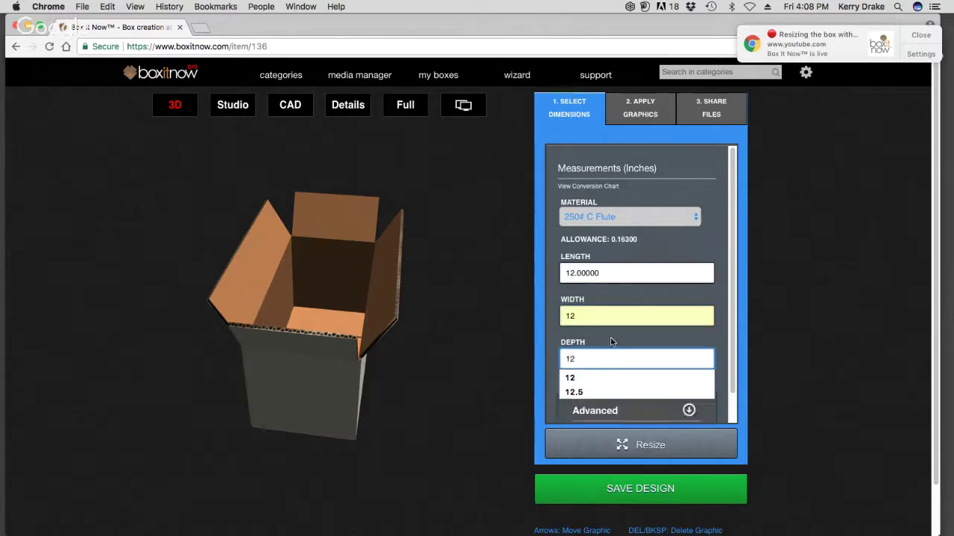
click(663, 453)
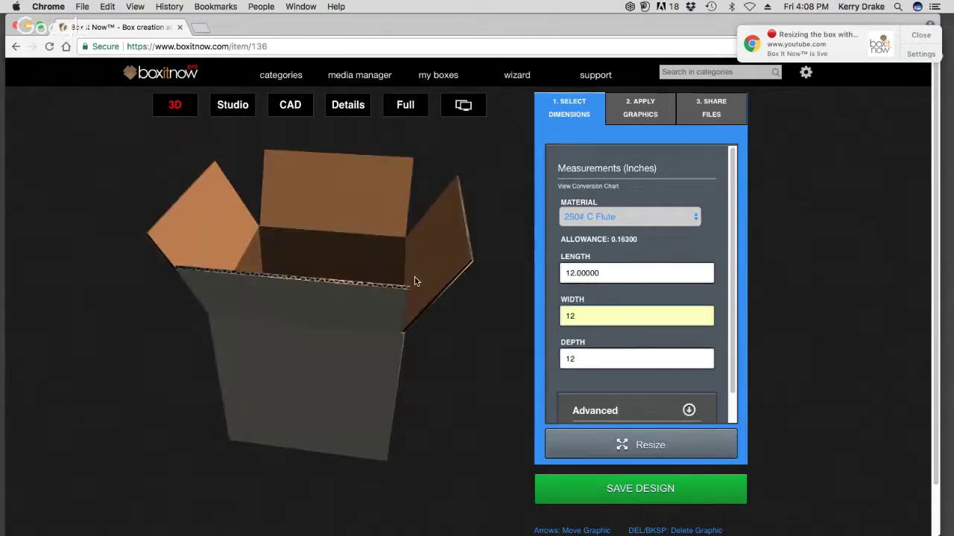
click(277, 105)
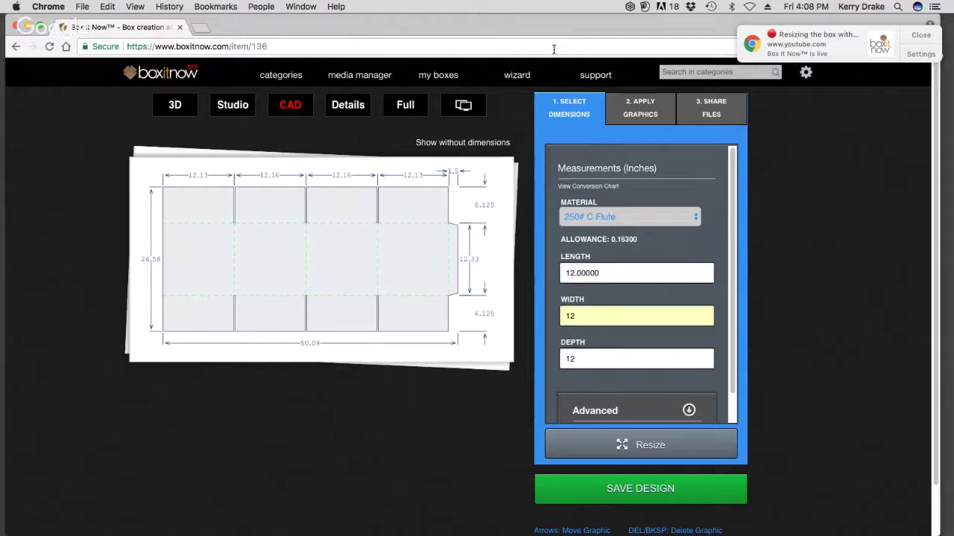
- Open the form for emailing the design files and review the selected export formats, accepting the selection
click(714, 113)
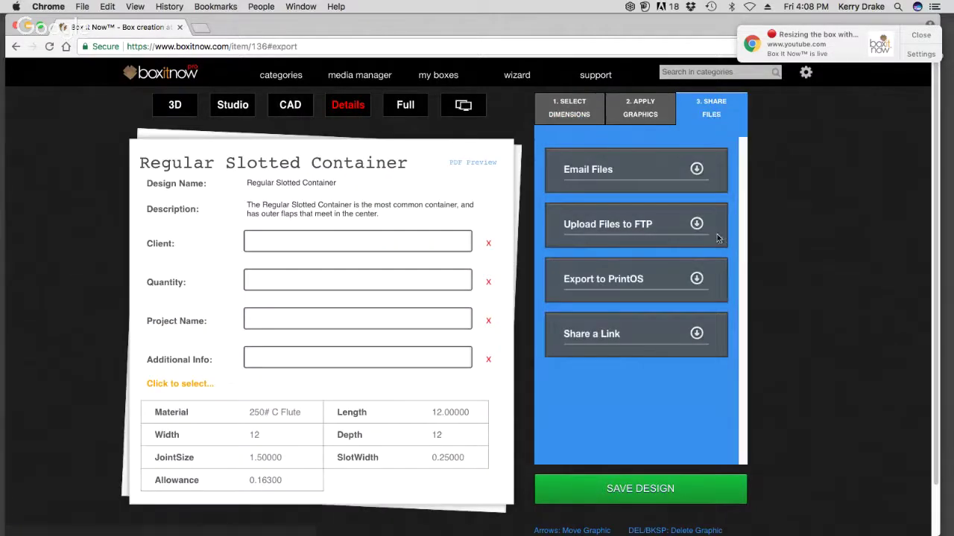
click(696, 170)
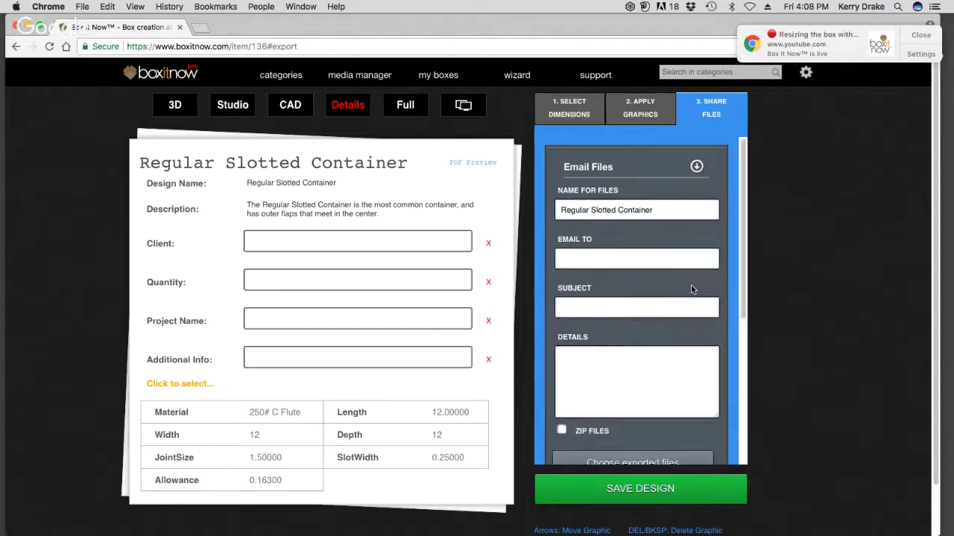
scroll(690, 287, down, 1)
click(632, 443)
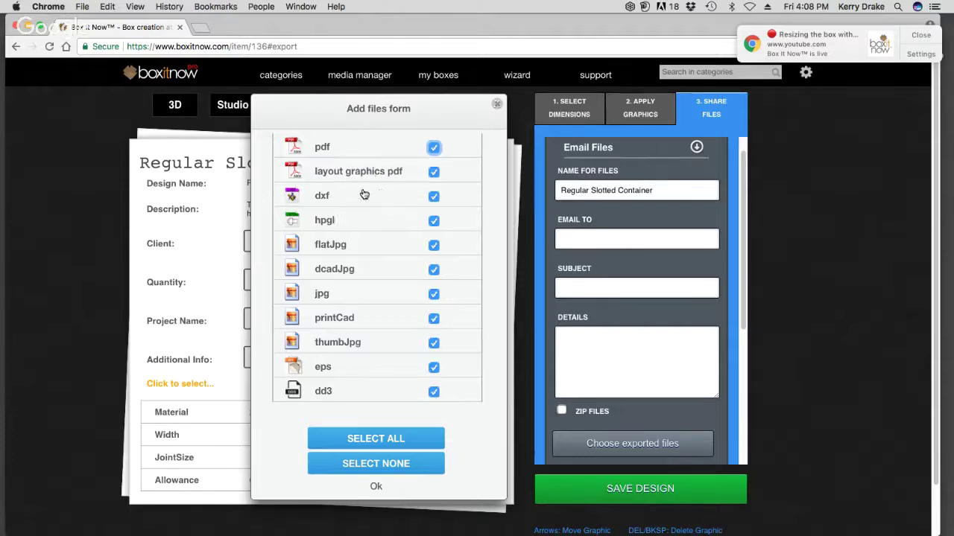
click(376, 487)
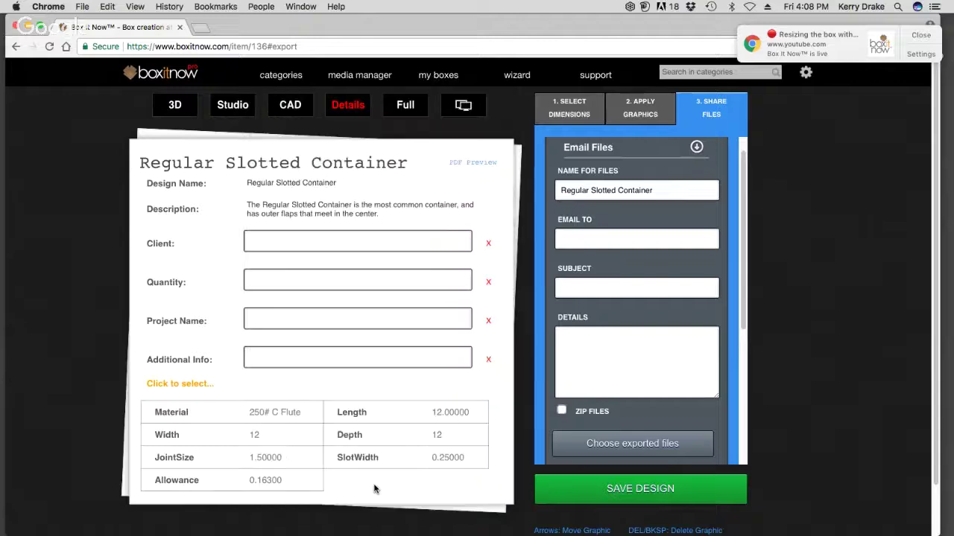
- Place the HP logo from the HP OfficeJet 4650 graphics on the third main panel in Studio and show the box in 3D
click(244, 110)
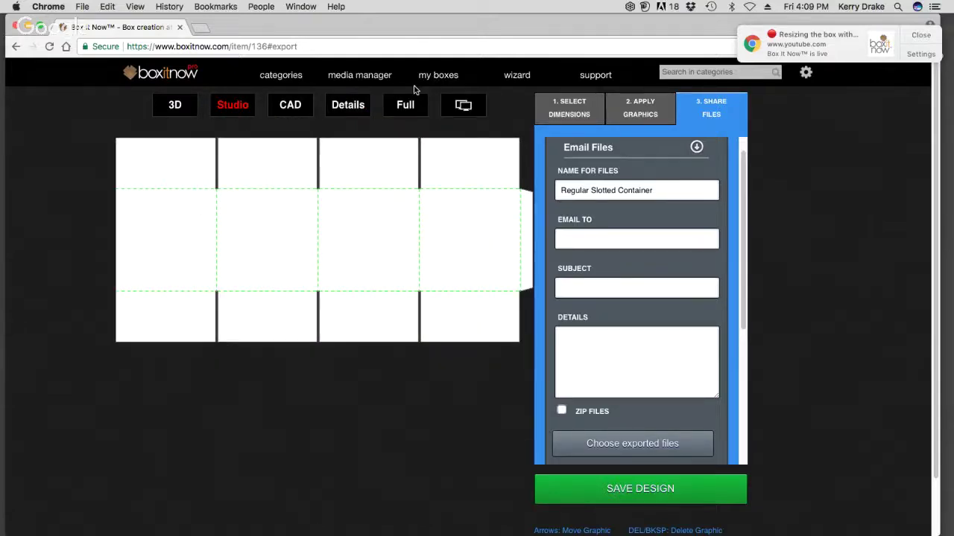
click(637, 109)
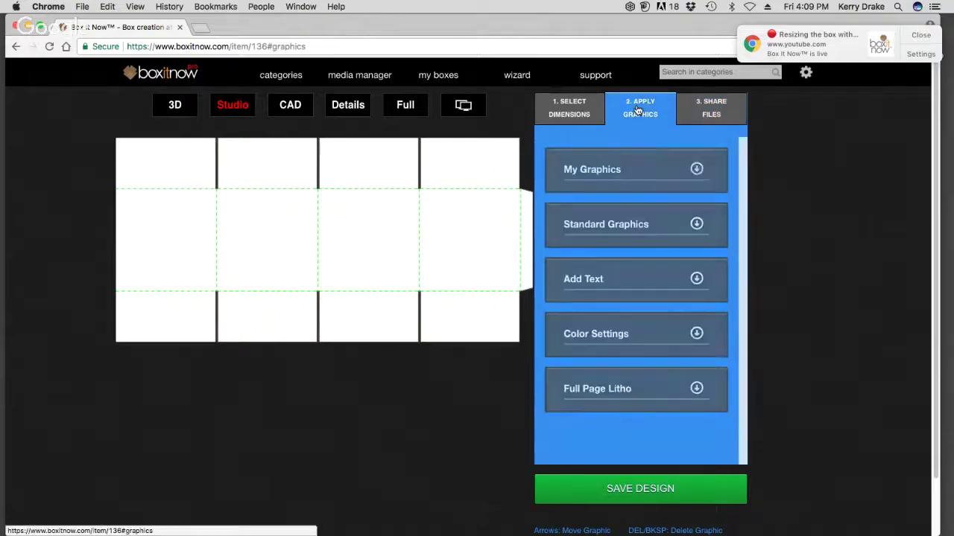
click(696, 169)
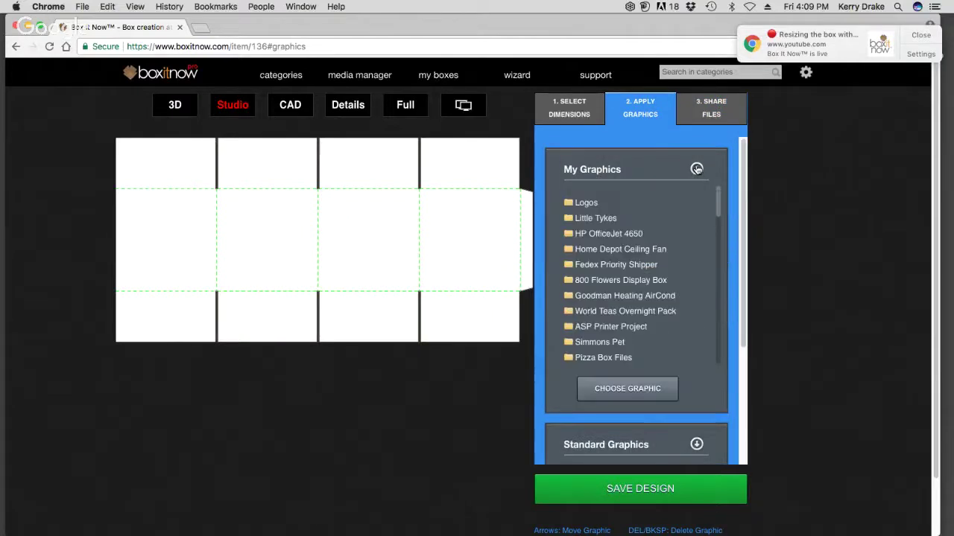
click(596, 233)
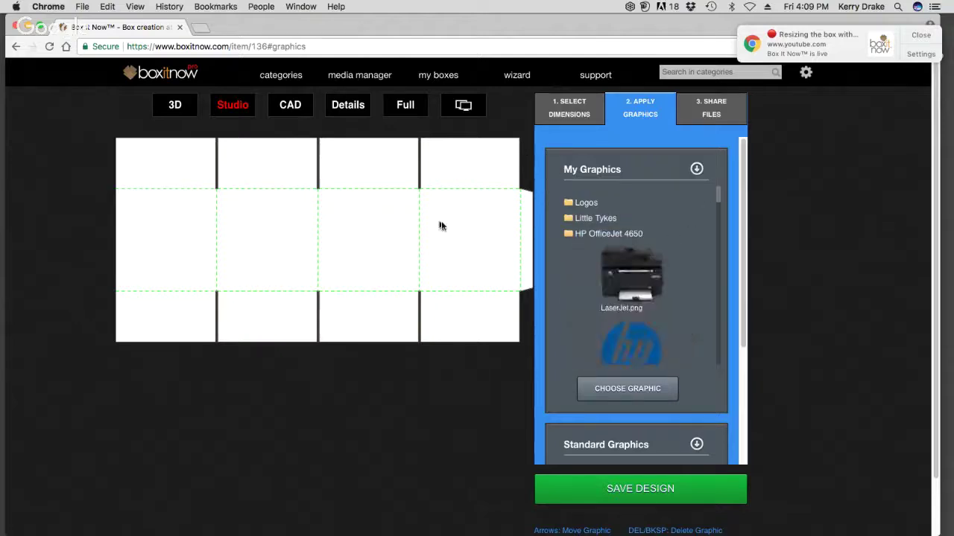
drag(630, 344, 393, 237)
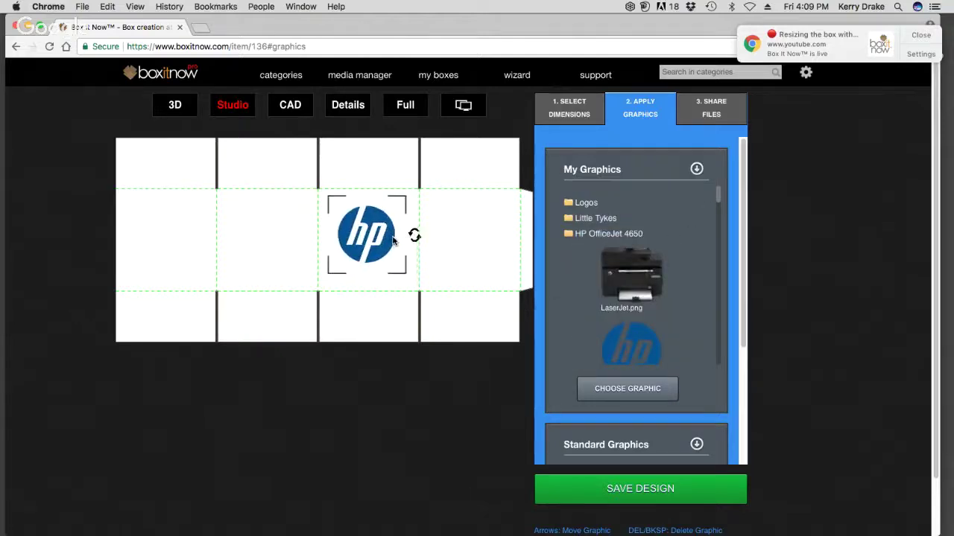
click(174, 106)
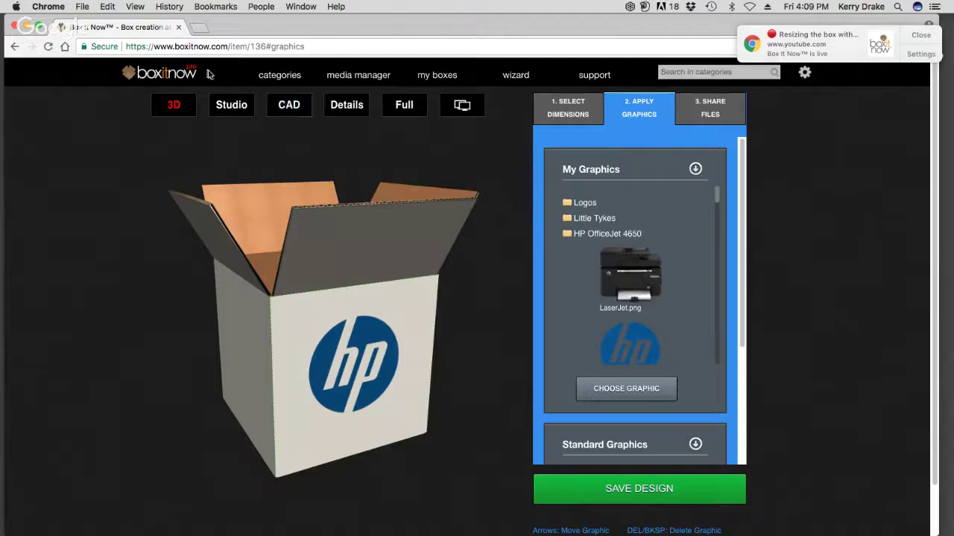
- Go to the Box It Now home page, browse the showcase, contact form and pricing plans, and dismiss the browser notification
click(178, 75)
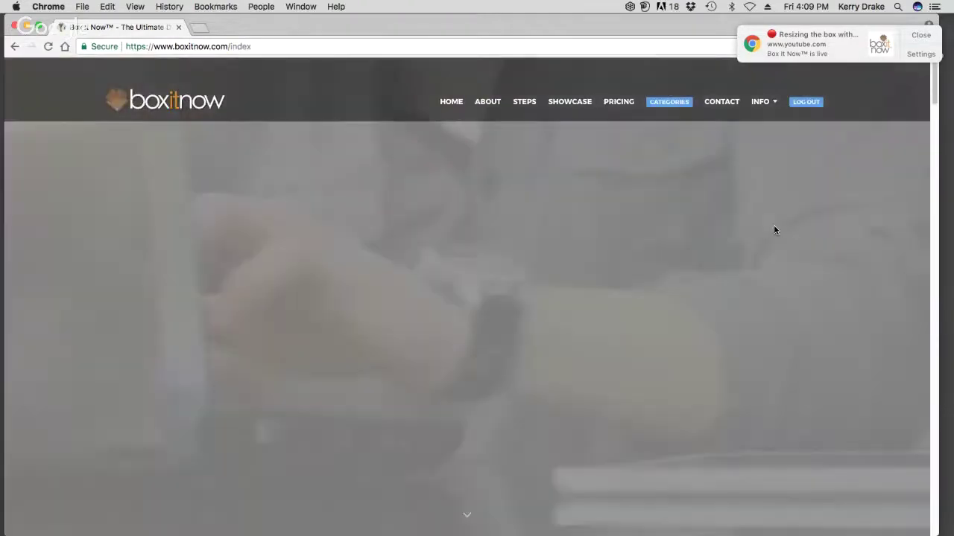
scroll(769, 224, down, 3)
scroll(770, 224, down, 10)
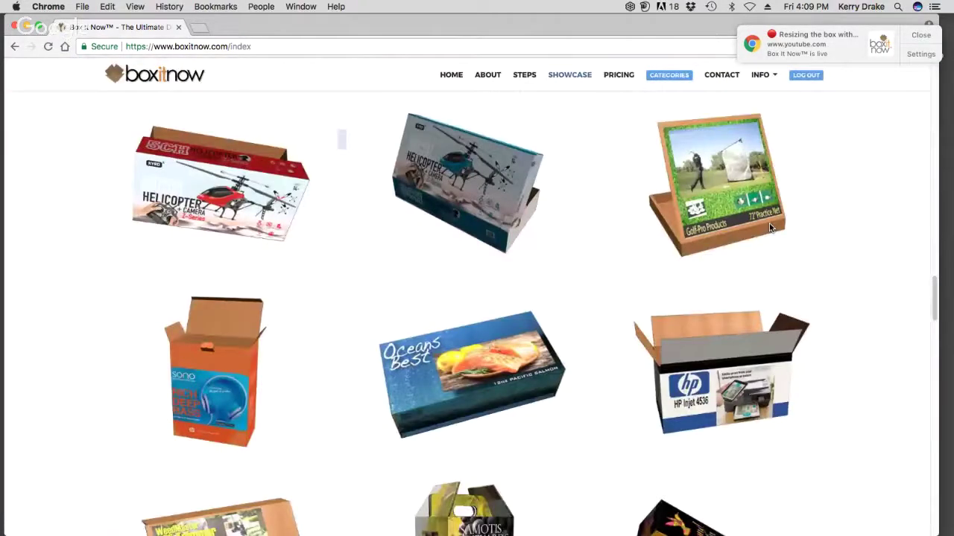
scroll(695, 255, down, 15)
scroll(695, 255, up, 3)
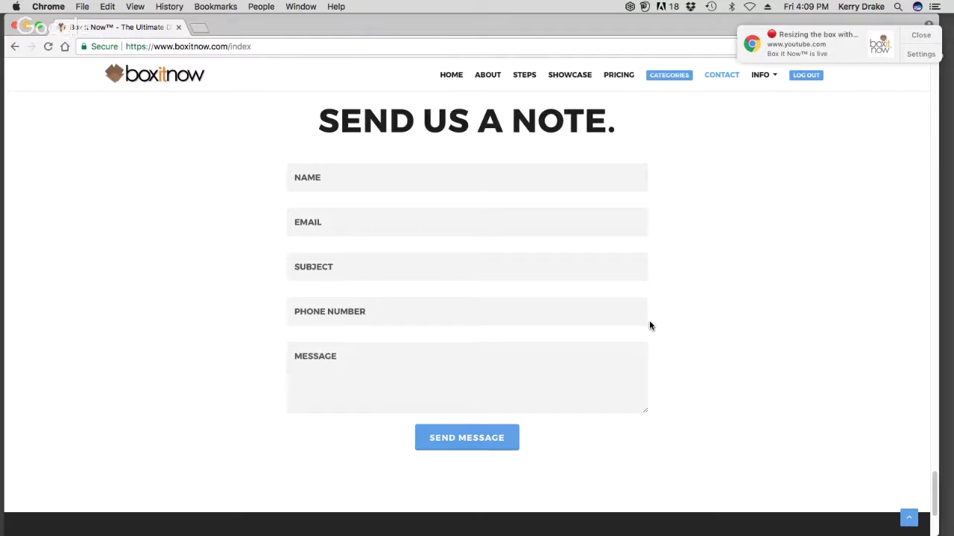
scroll(673, 313, up, 3)
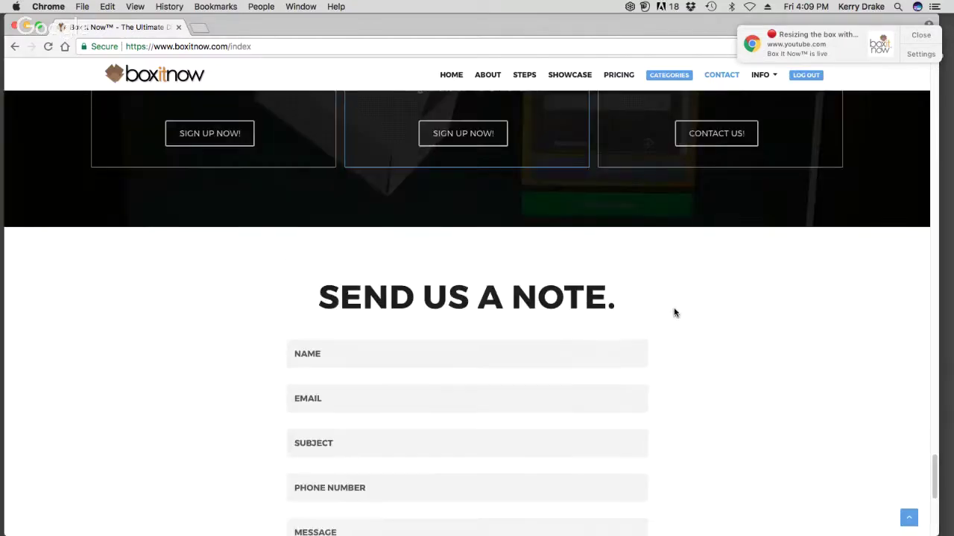
scroll(692, 313, up, 10)
scroll(693, 313, down, 15)
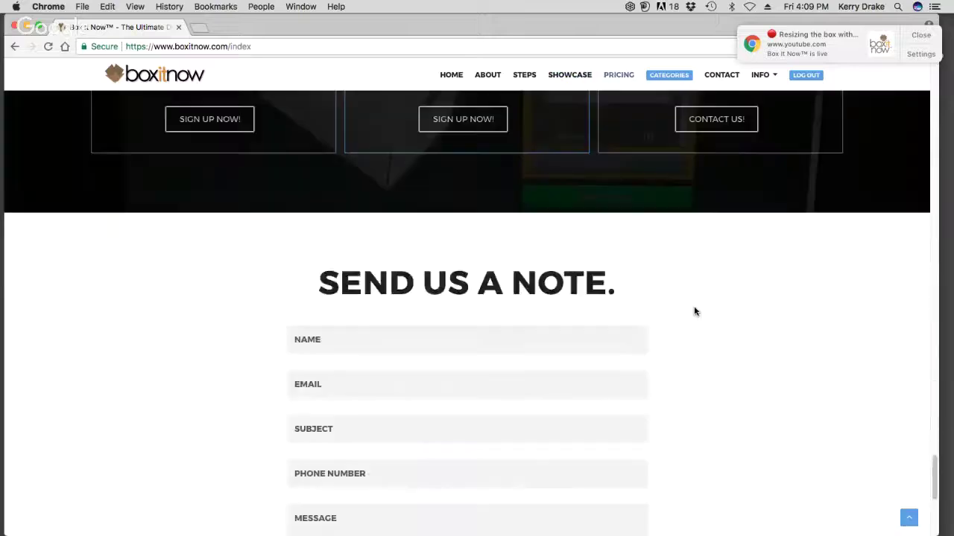
scroll(695, 310, up, 3)
scroll(695, 311, up, 4)
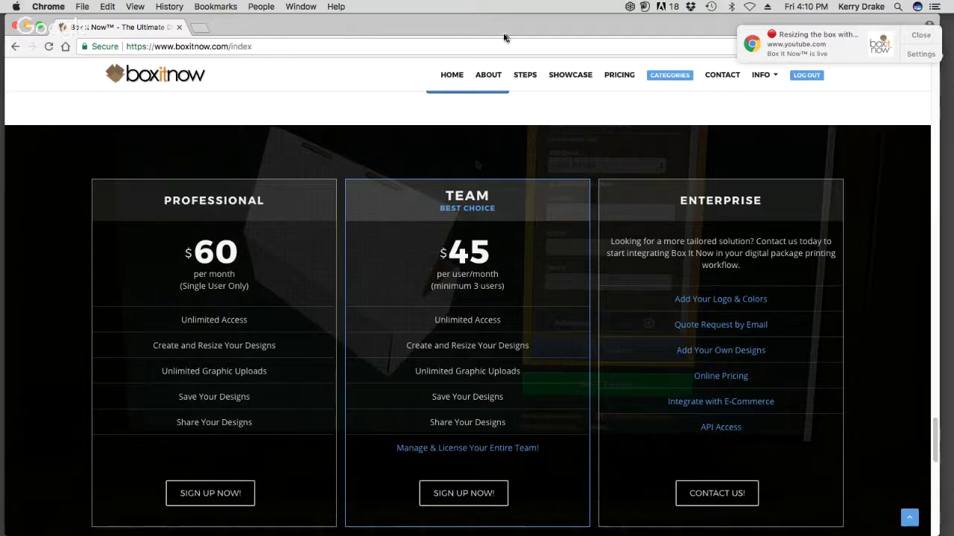
click(921, 35)
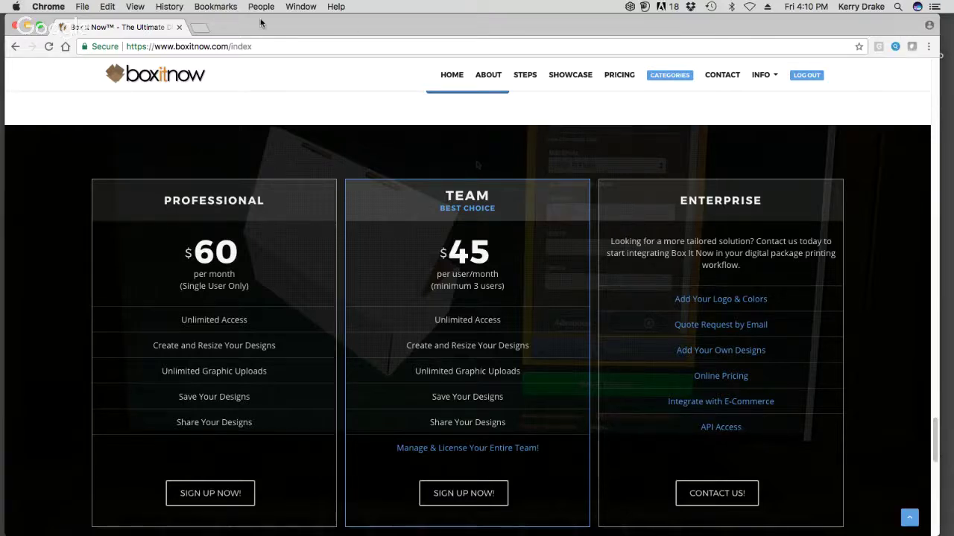